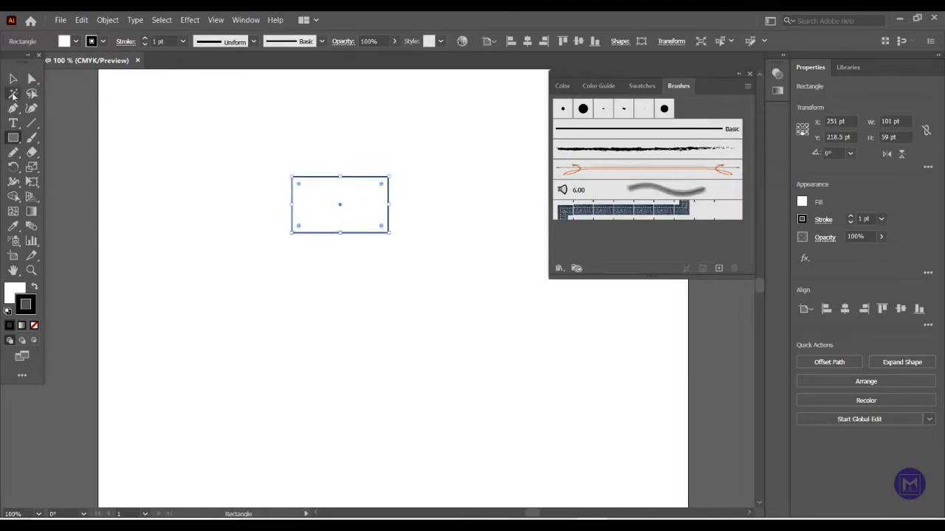
- Round the rectangle's upper-right and lower-left corners together to a radius of about 33 pt
left_click(31, 80)
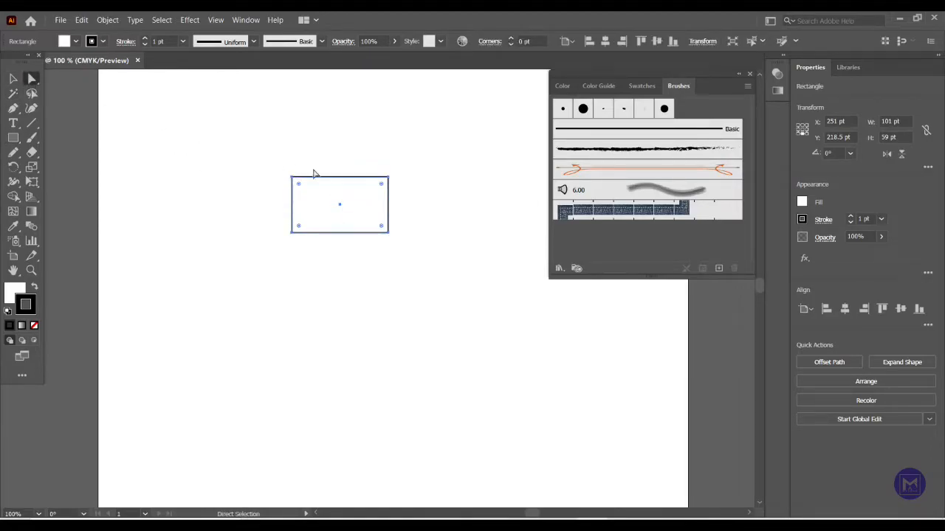
left_click(395, 190)
scroll(395, 189, "up", 2)
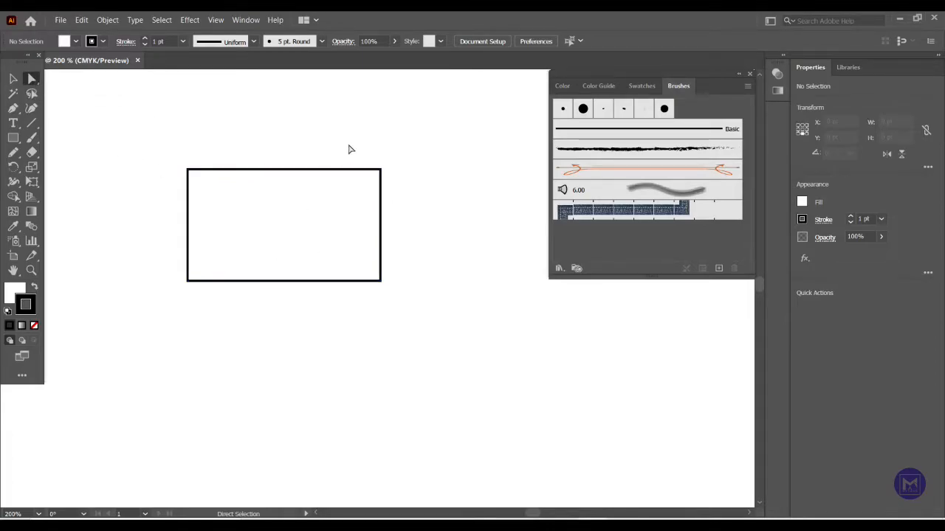
left_click_drag(356, 144, 410, 205)
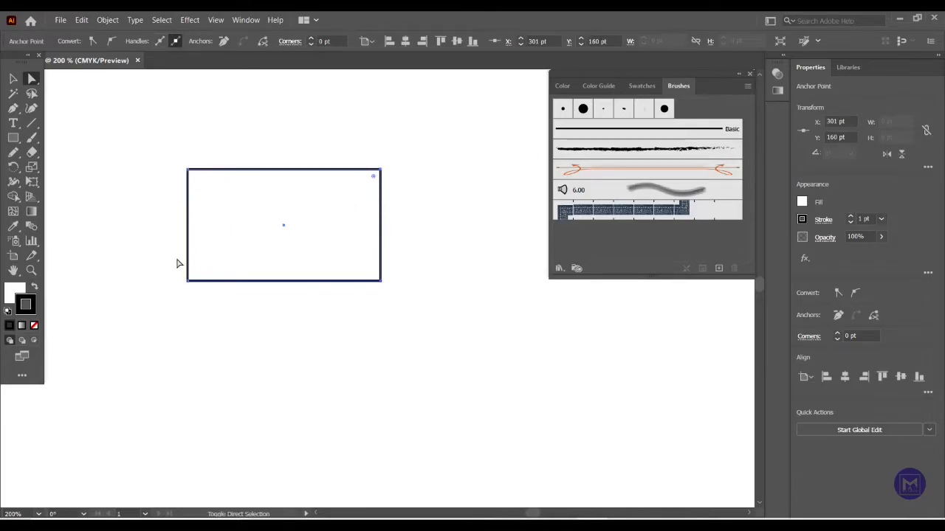
left_click_drag(174, 260, 207, 296)
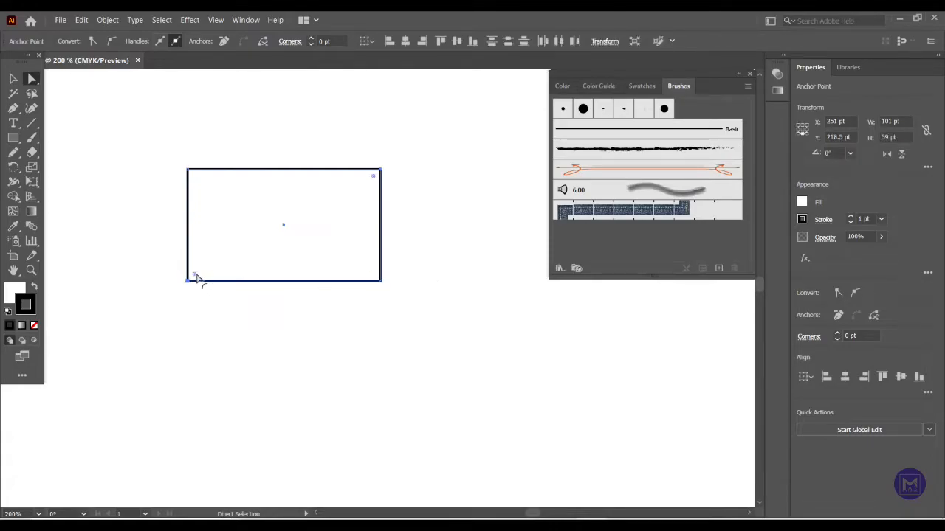
left_click_drag(195, 275, 276, 243)
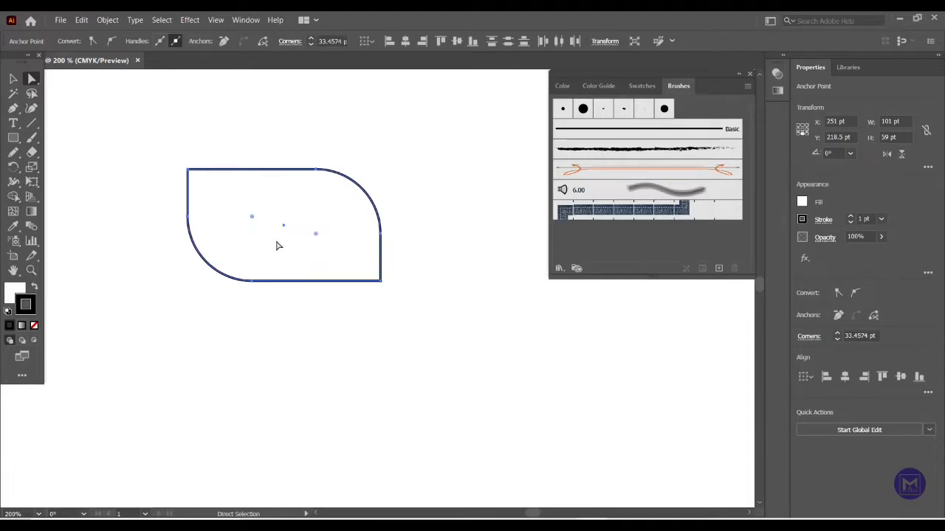
- Set the rounded shape's stroke weight to 5 pt and rotate the shape 45° counterclockwise
left_click(14, 79)
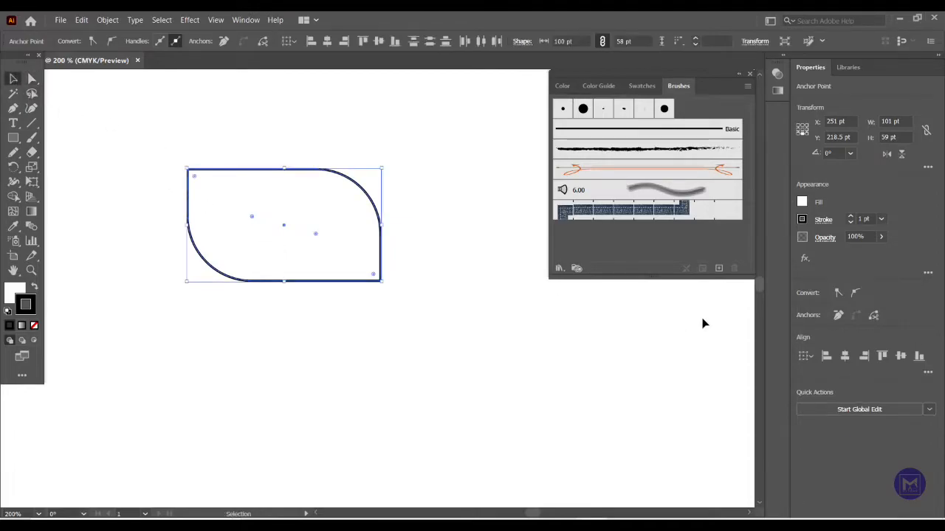
left_click(850, 219)
left_click(851, 218)
left_click(850, 218)
left_click(850, 218)
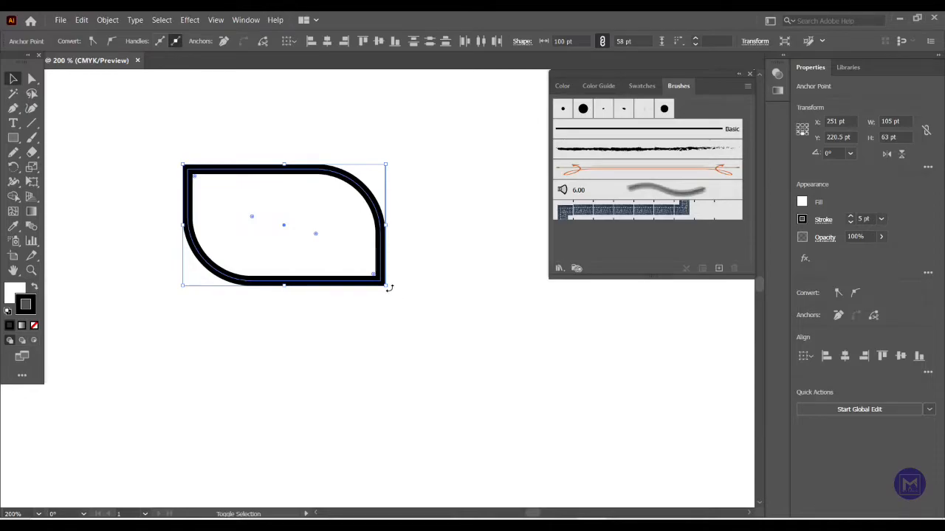
left_click_drag(389, 288, 410, 229)
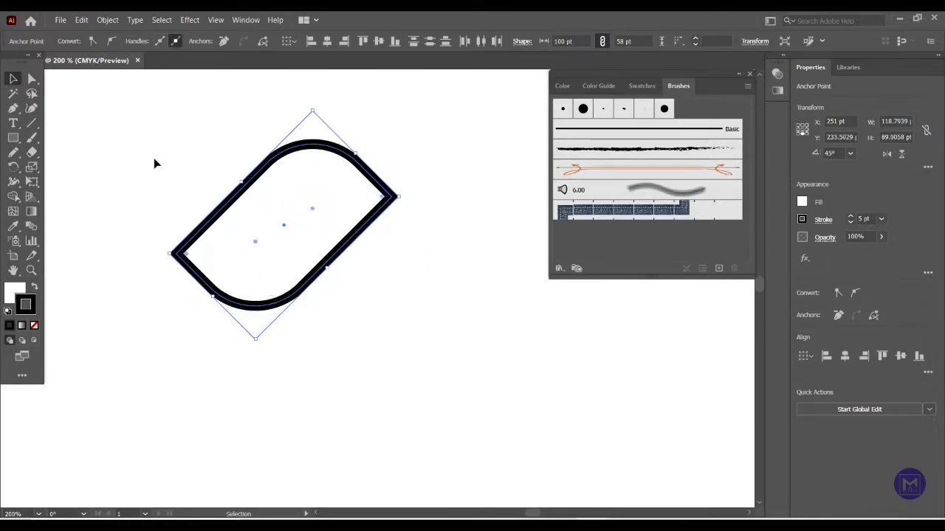
left_click(459, 275)
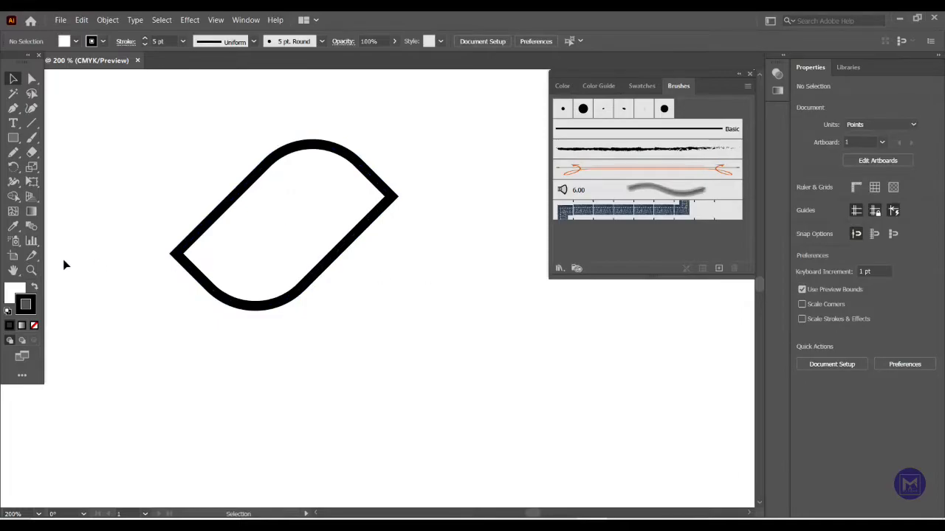
- Draw four short wavy Pencil strokes inside the shape, spaced along its upper-left edge and running toward the lower right
left_click(13, 153)
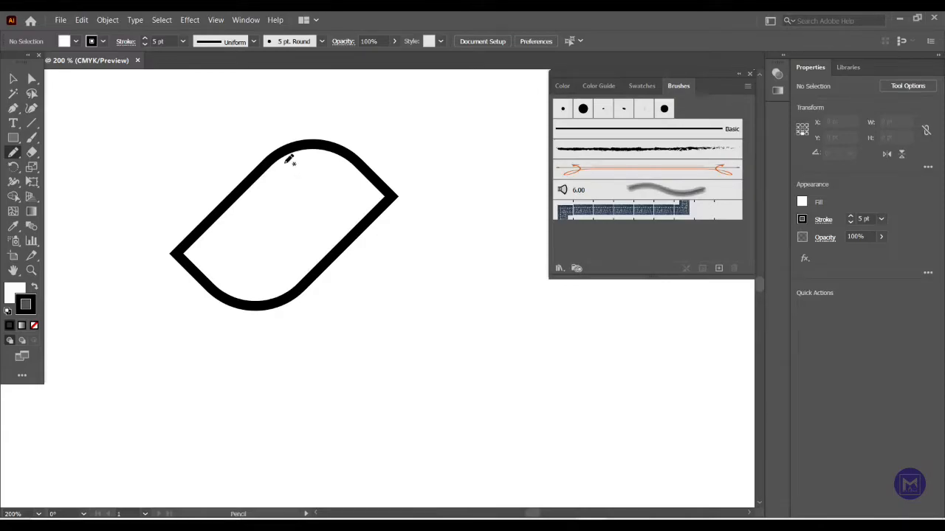
left_click_drag(279, 158, 334, 190)
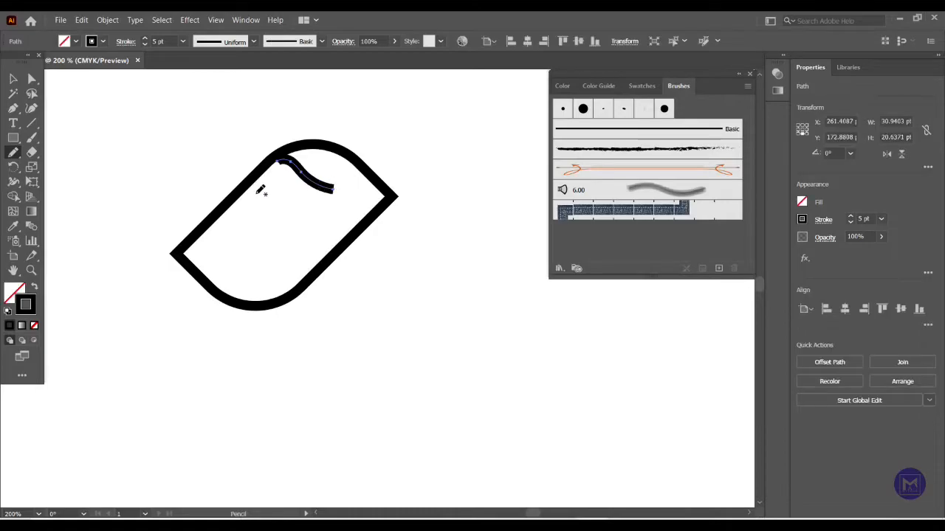
left_click_drag(252, 187, 290, 214)
left_click_drag(218, 220, 265, 242)
left_click_drag(185, 253, 241, 272)
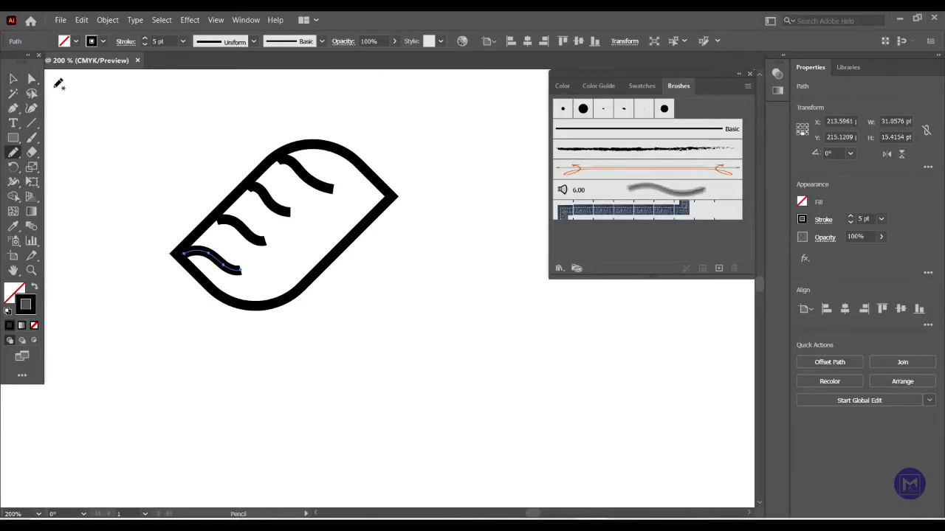
- Give the four wavy strokes a round cap and a width profile tapering from thick to a point
left_click(13, 79)
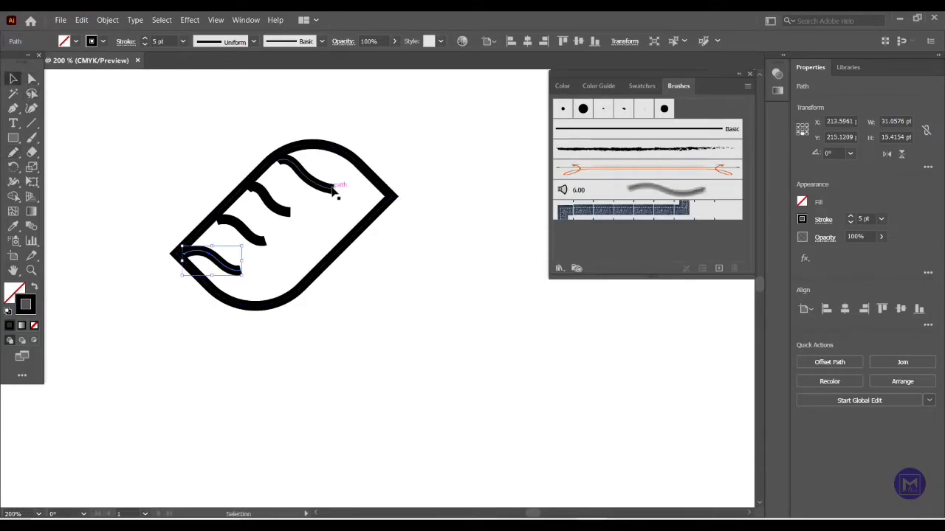
mouse_move(399, 135)
left_mouse_down()
mouse_move(223, 196)
mouse_move(179, 314)
left_mouse_up()
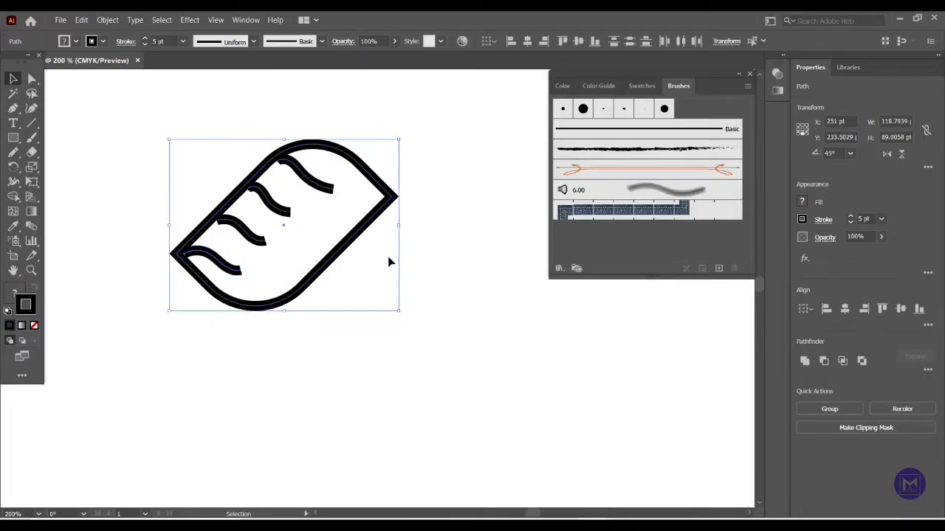
left_click(361, 231, "shift")
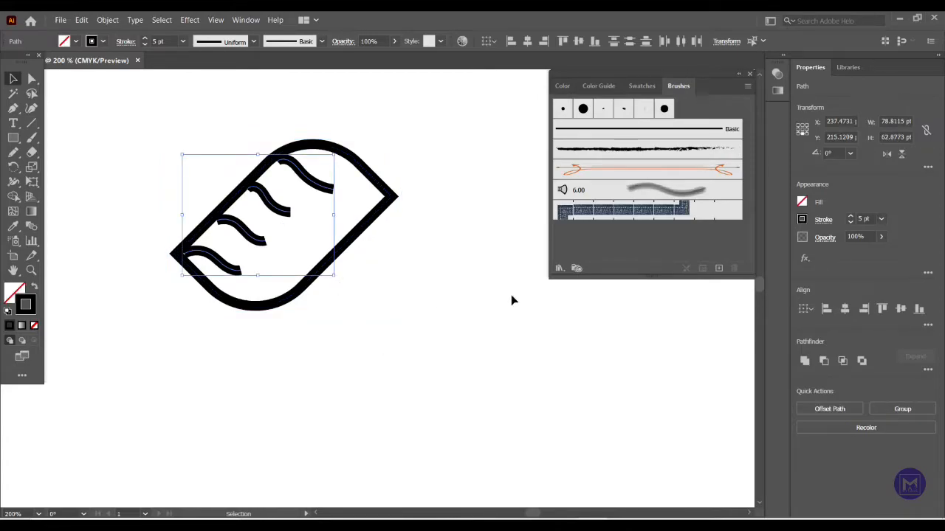
left_click(822, 220)
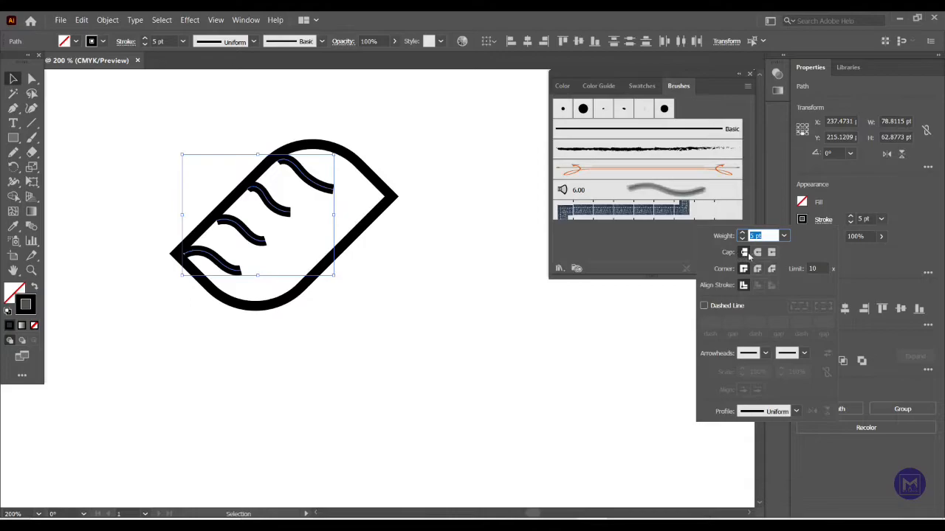
left_click(757, 253)
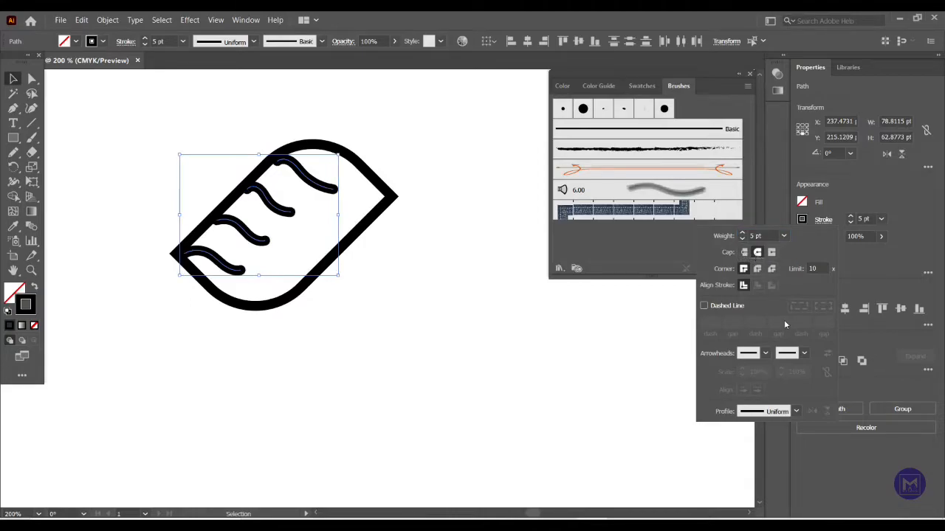
left_click(797, 413)
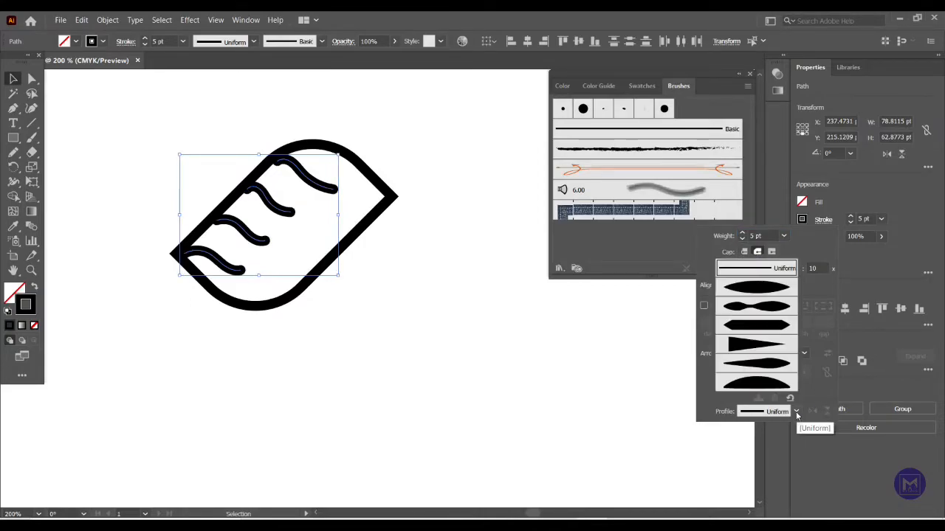
left_click(792, 380)
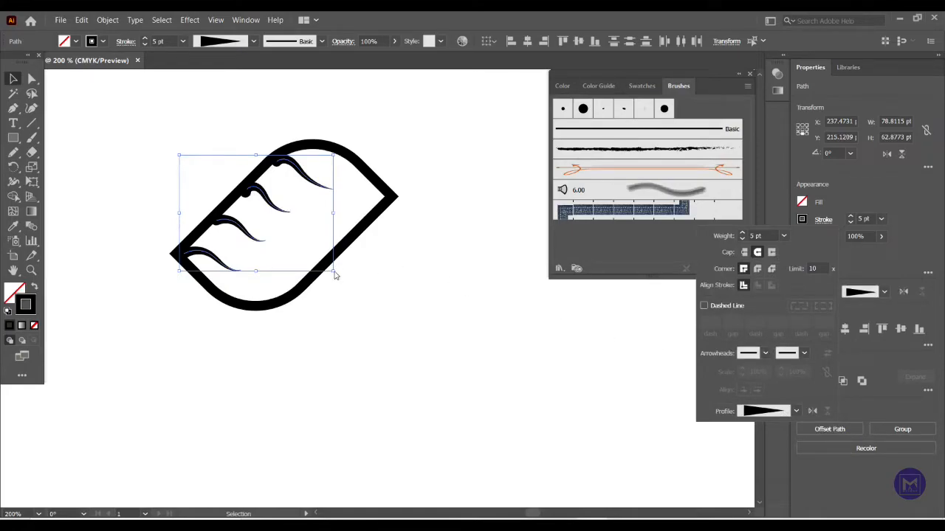
- Enlarge the four tapered strokes to about 86 by 65 pt overall and shift them so their thick ends meet the shape's upper-left edge
left_click(335, 275)
left_click_drag(334, 273, 355, 288)
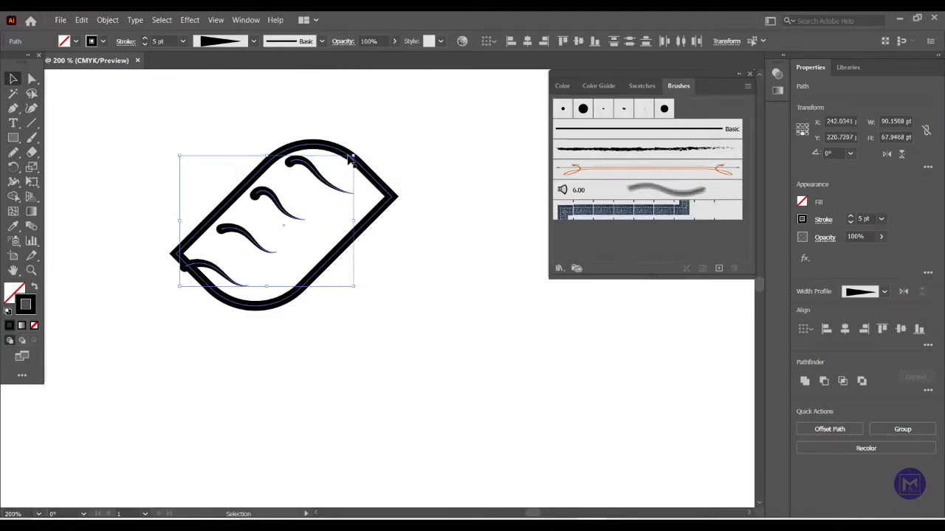
left_click_drag(352, 285, 346, 280)
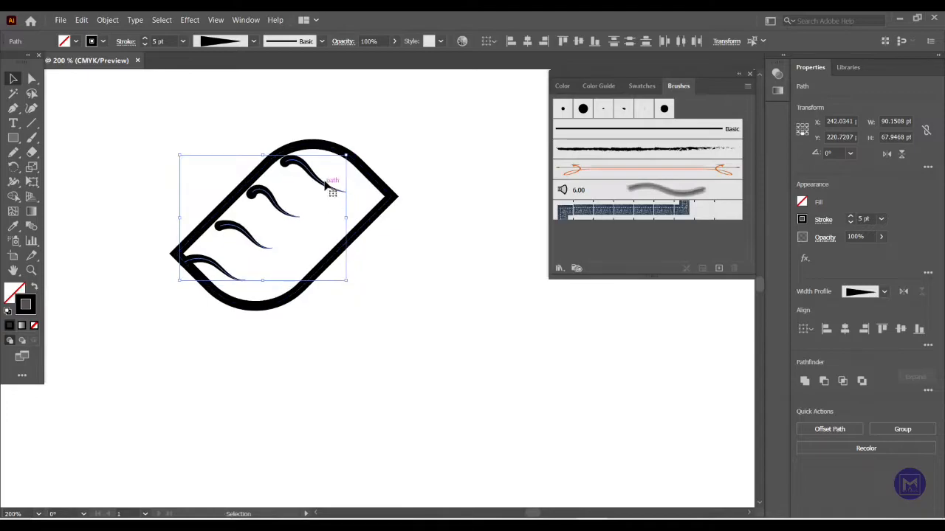
left_click_drag(319, 181, 313, 175)
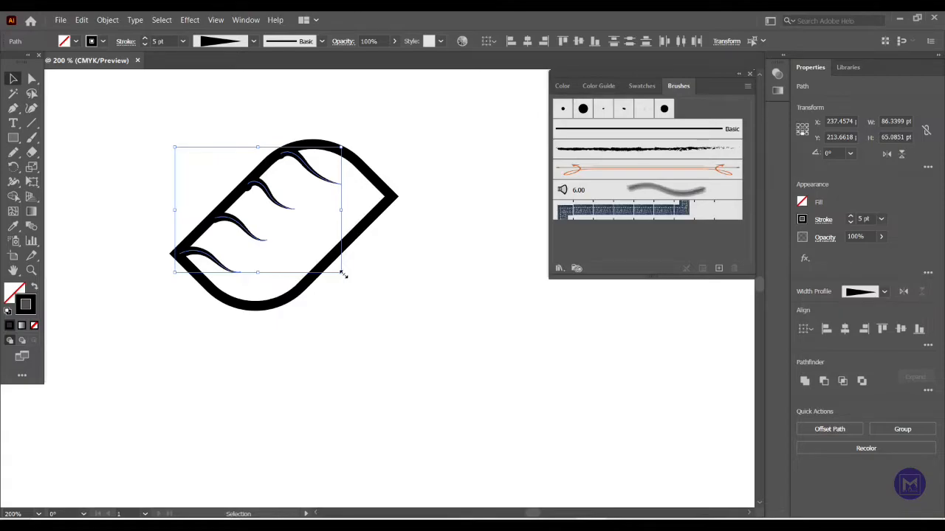
left_click(419, 233)
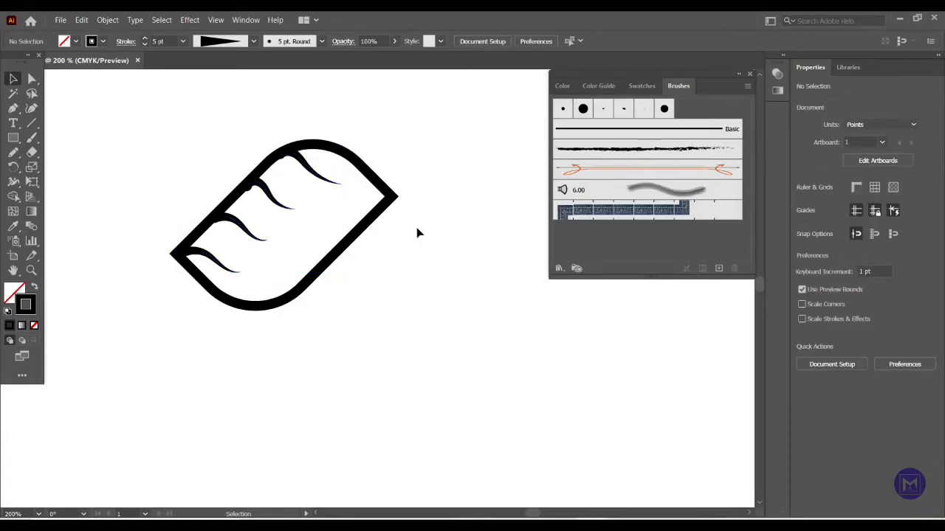
- Fill the rounded outline shape with a light grey of 32% K
left_click(279, 207)
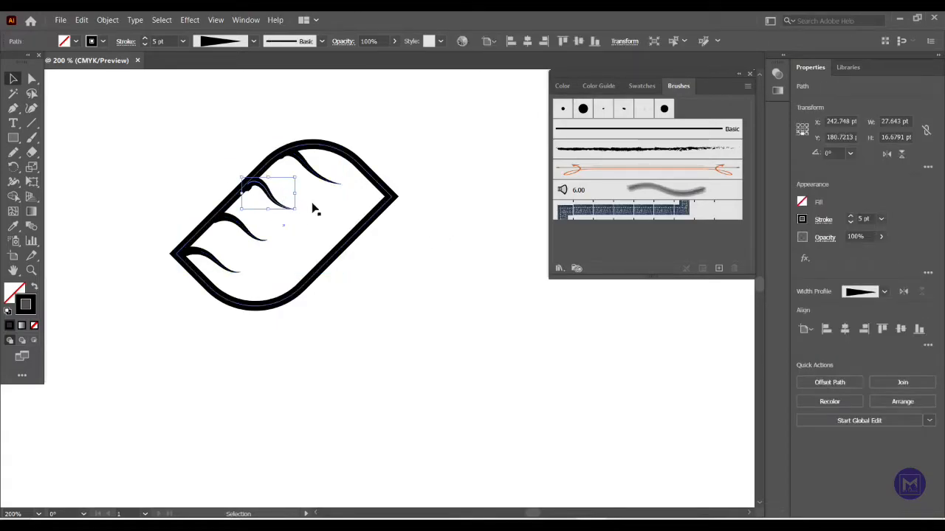
left_click(377, 218)
left_click(421, 118)
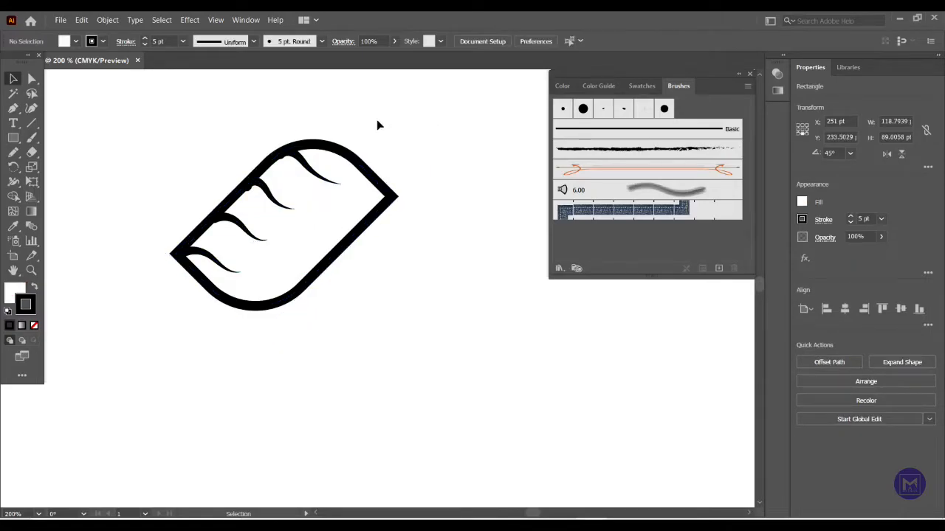
left_click(383, 191)
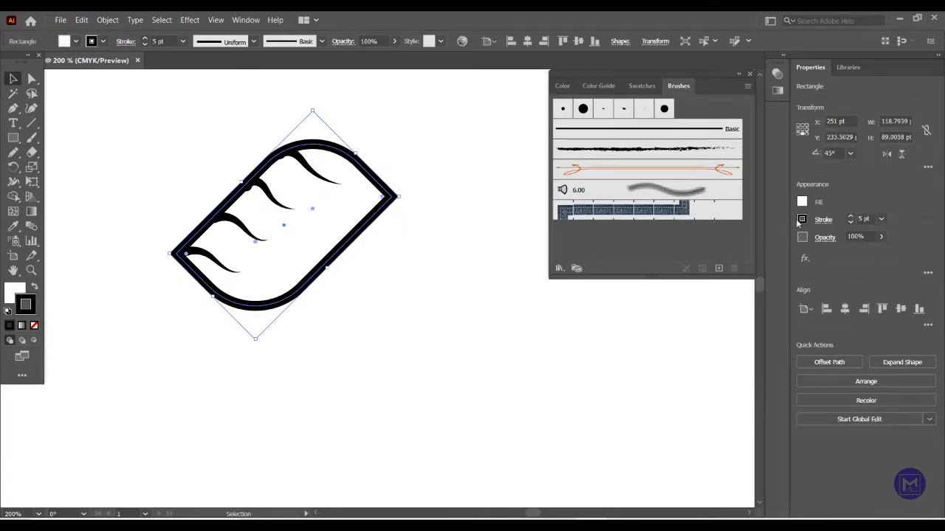
left_click(802, 202)
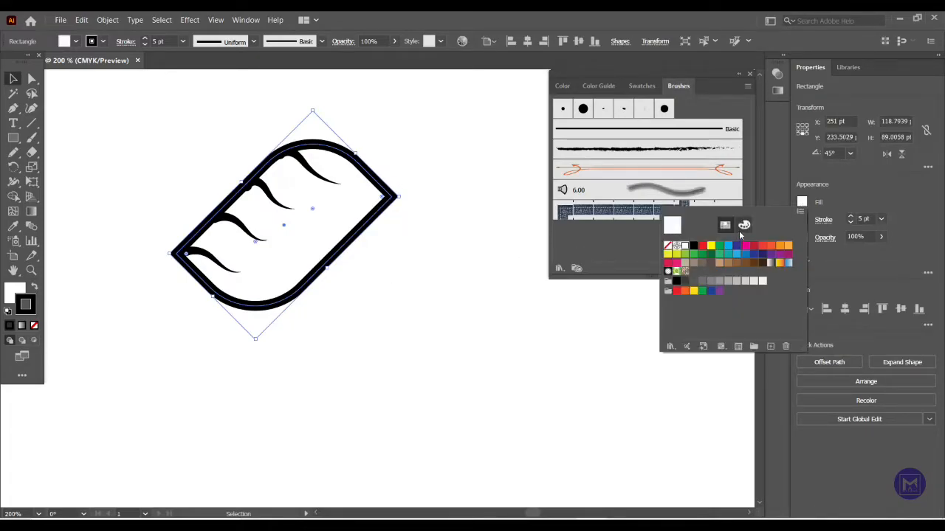
left_click(743, 225)
left_click_drag(704, 298, 723, 298)
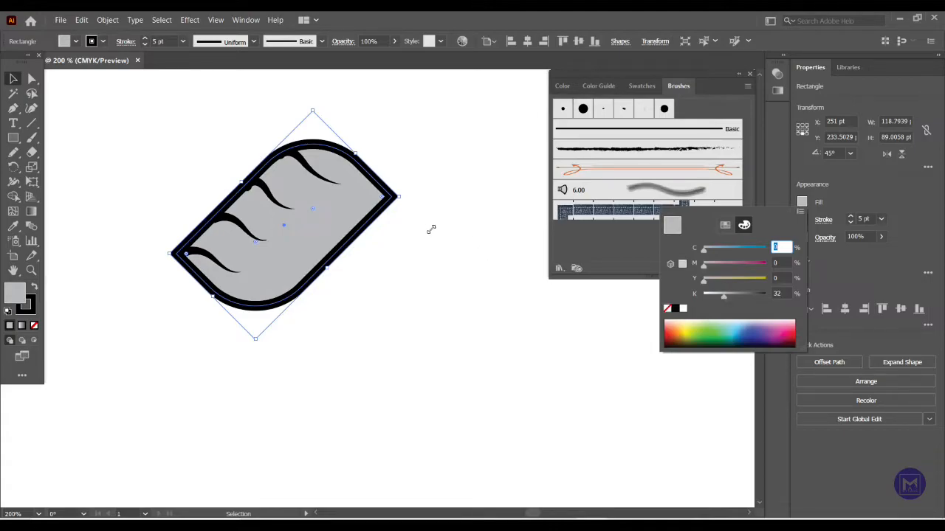
left_click(13, 79)
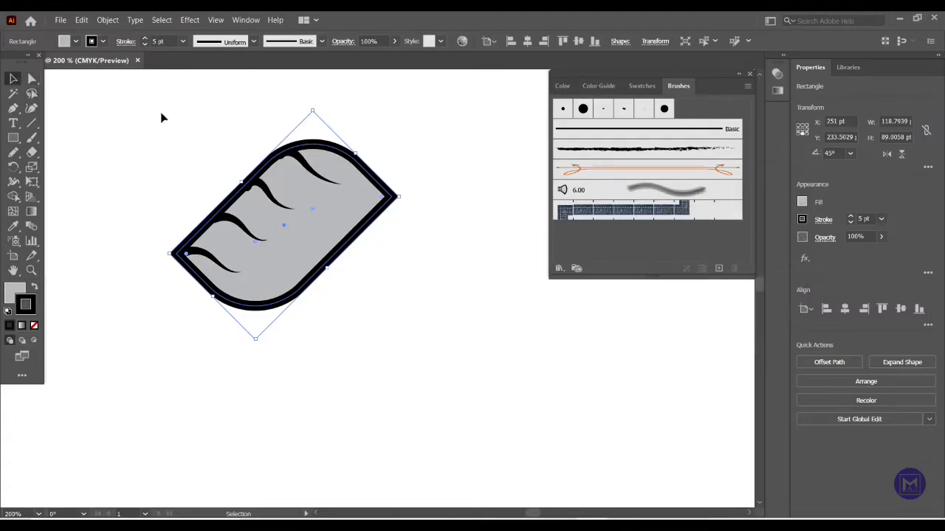
left_click(163, 117)
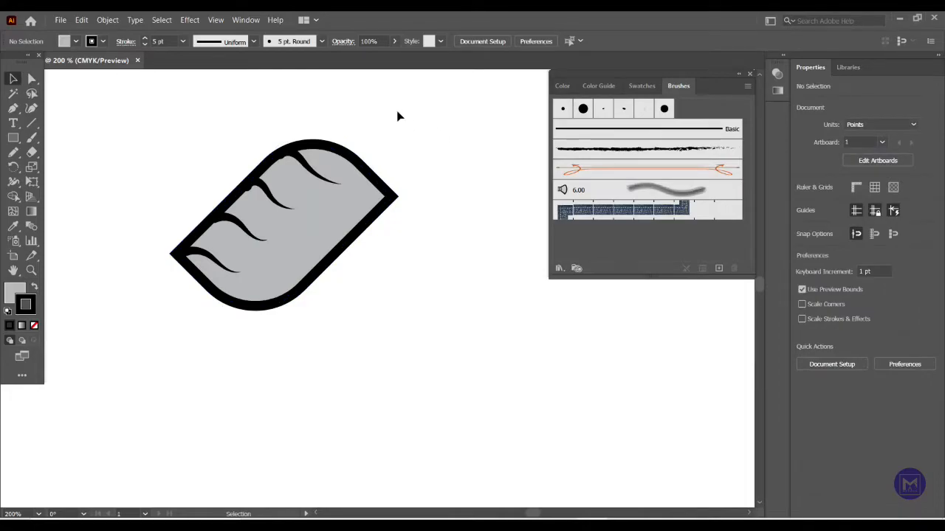
- Convert the strokes of the outline shape and all four tapered lines to filled shapes with Outline Stroke
left_click_drag(397, 110, 172, 319)
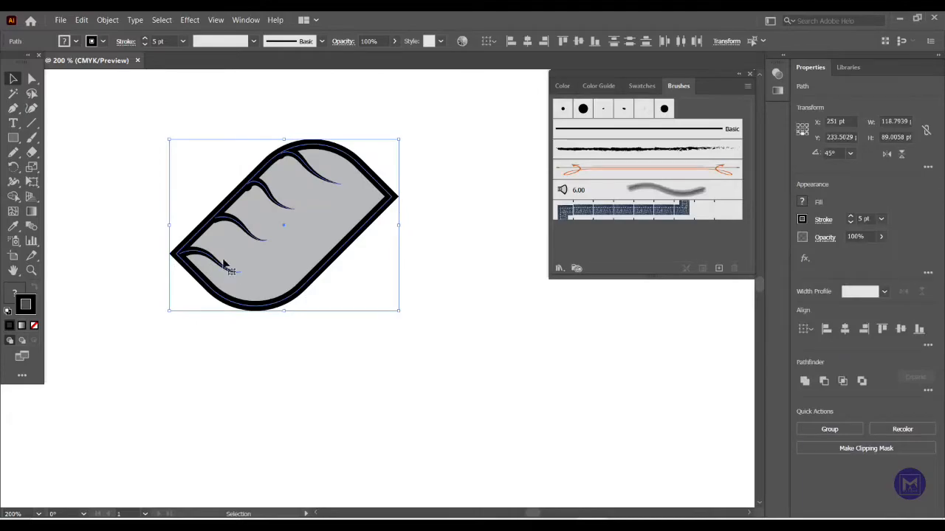
left_click(108, 19)
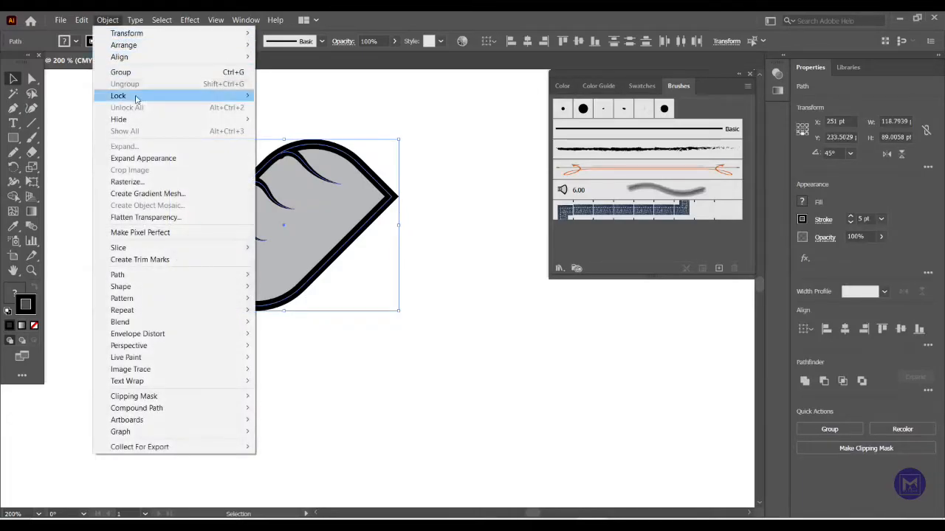
mouse_move(191, 276)
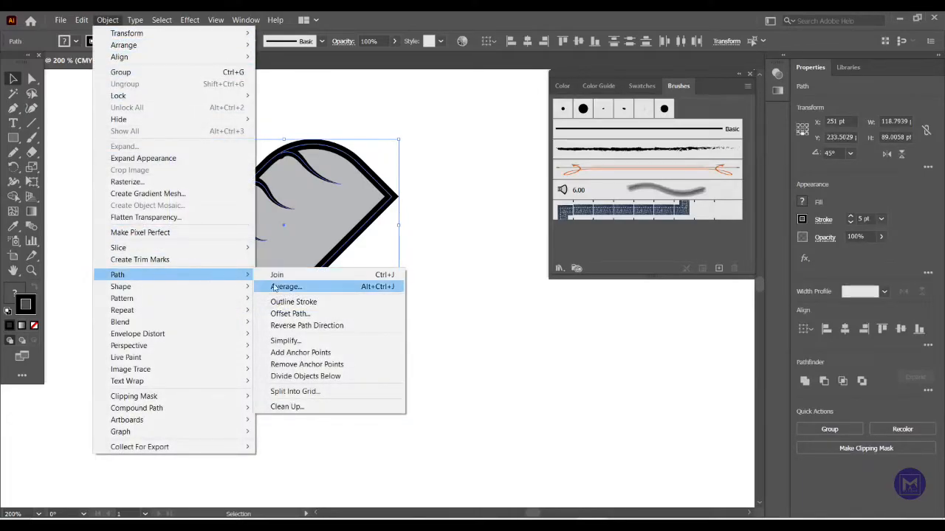
left_click(293, 303)
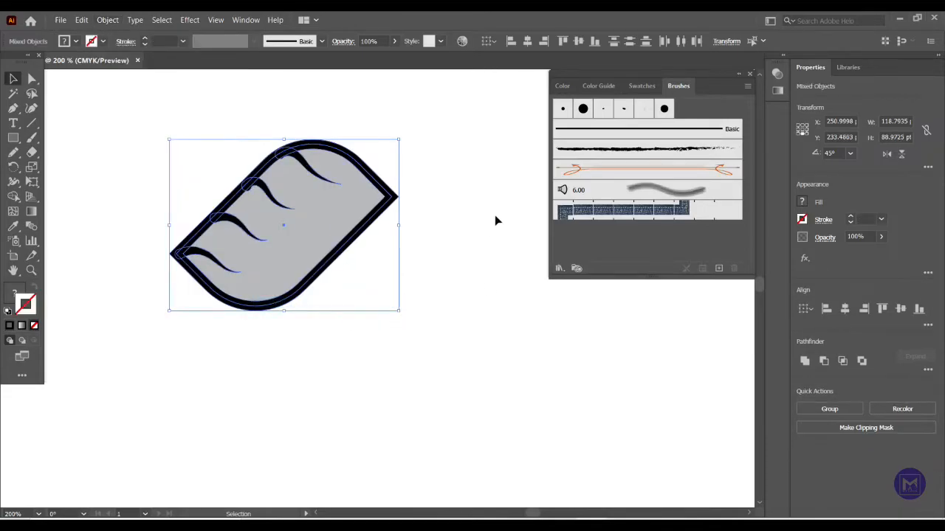
left_click(485, 116)
- Detach the Swatches panel from the Brushes panel group and place it on its own below the group
left_click_drag(641, 86, 543, 305)
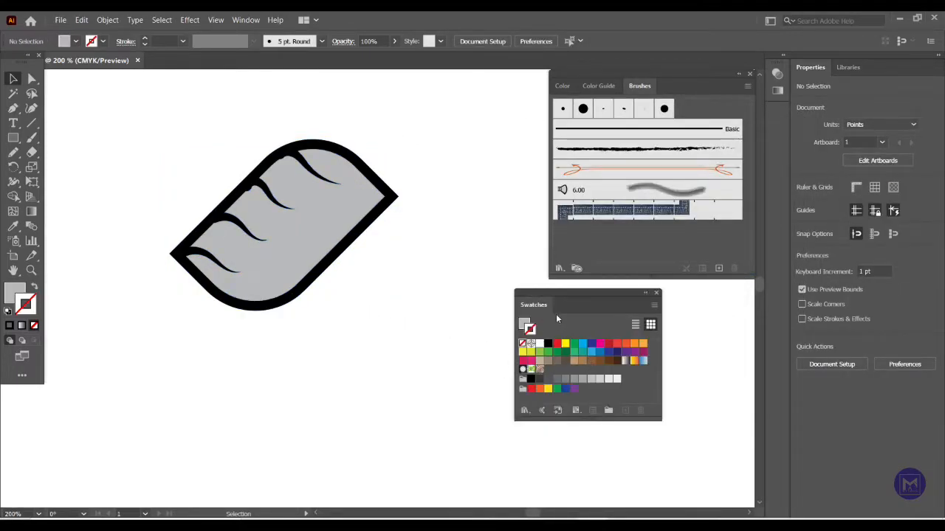
- Enlarge the Swatches panel and save the complete rope-segment artwork in it as a new pattern swatch
left_click_drag(591, 422, 588, 457)
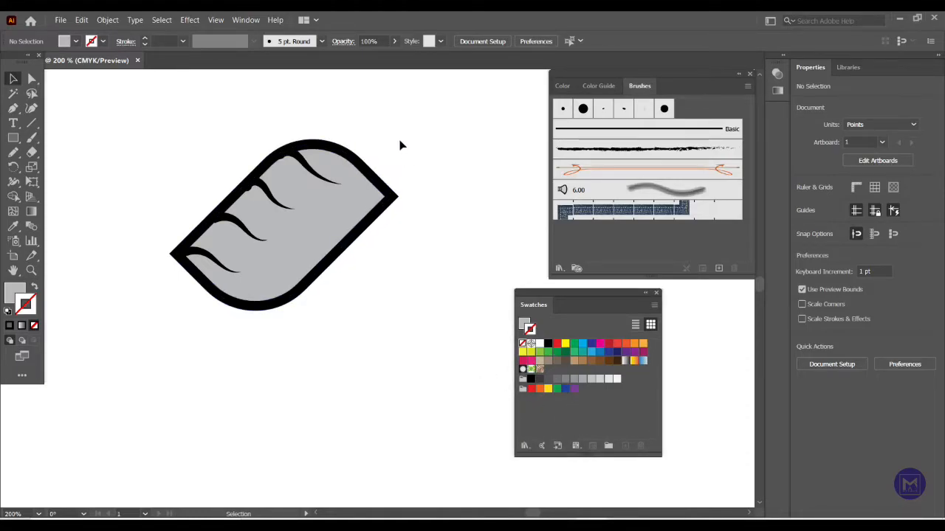
left_click_drag(397, 127, 202, 323)
left_click_drag(300, 236, 589, 396)
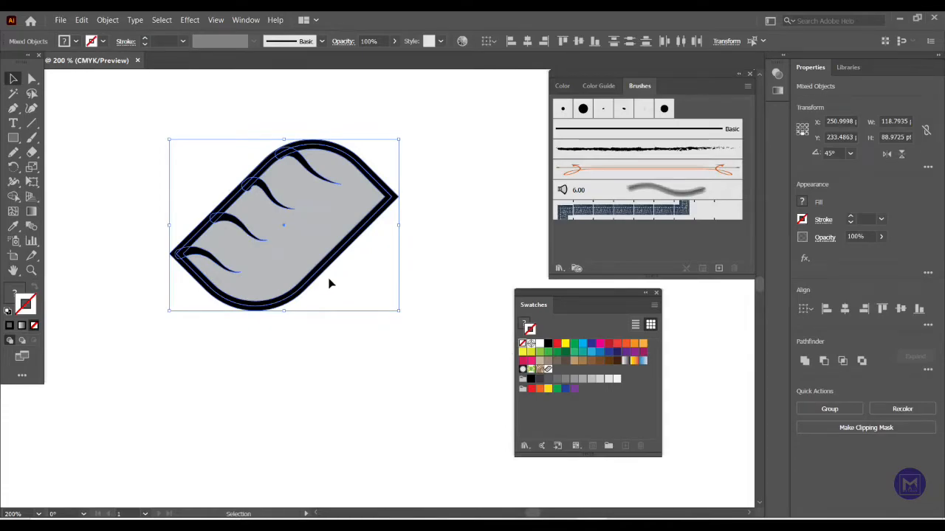
- Move the whole segment artwork to the upper-left corner of the artboard and deselect it
scroll(325, 280, "down", 2)
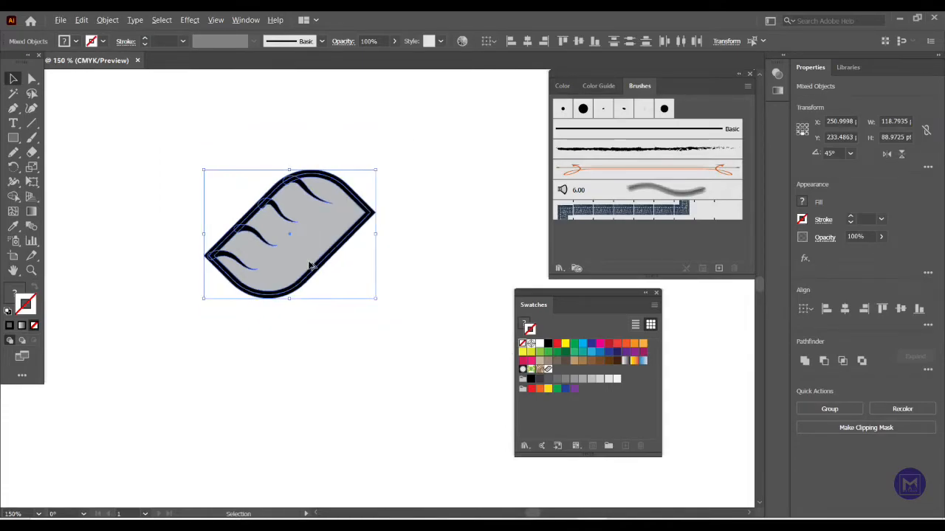
left_click_drag(306, 254, 166, 137)
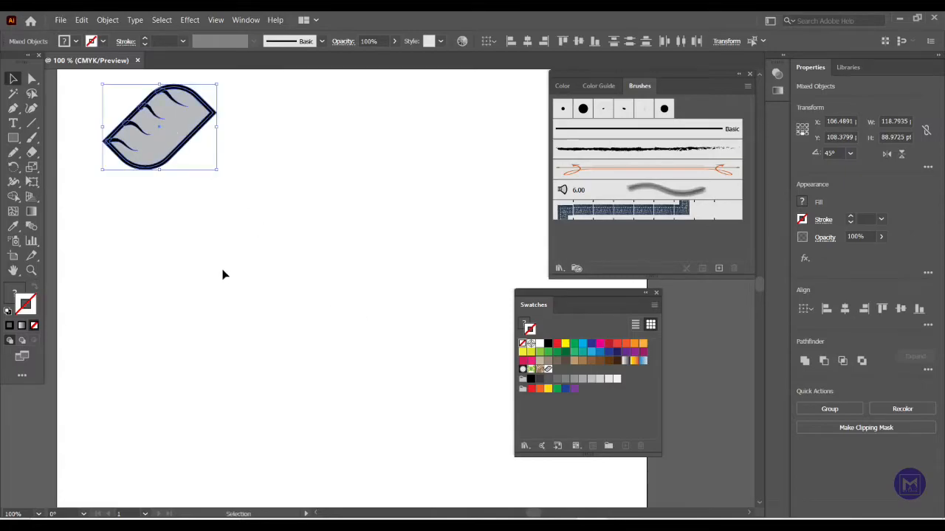
left_click(78, 197)
- Draw a rectangle about 272 by 217 pt below the segment artwork
left_click(13, 137)
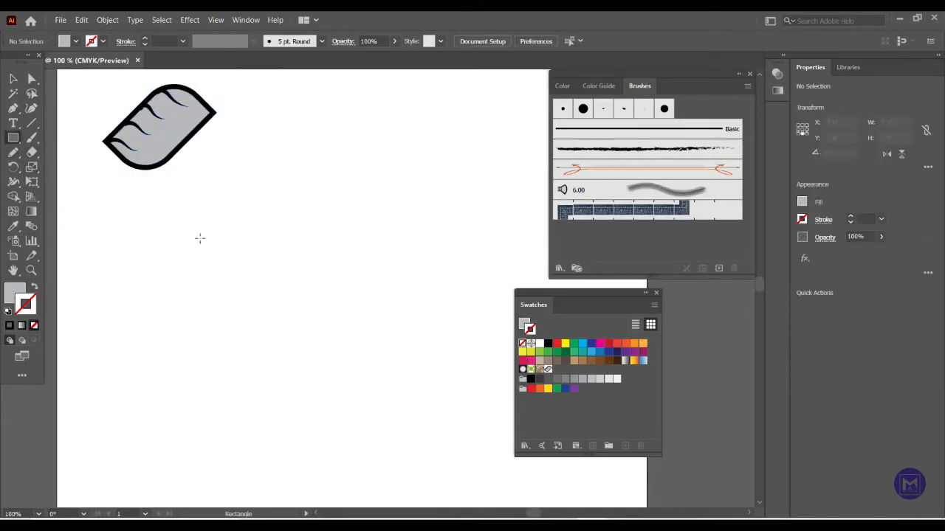
left_click_drag(151, 208, 395, 404)
left_click_drag(396, 405, 414, 416)
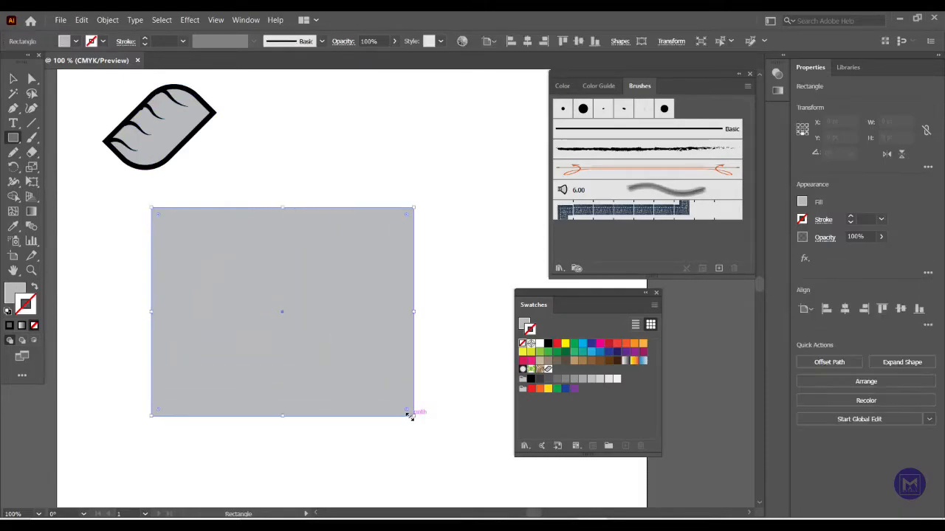
left_click(14, 80)
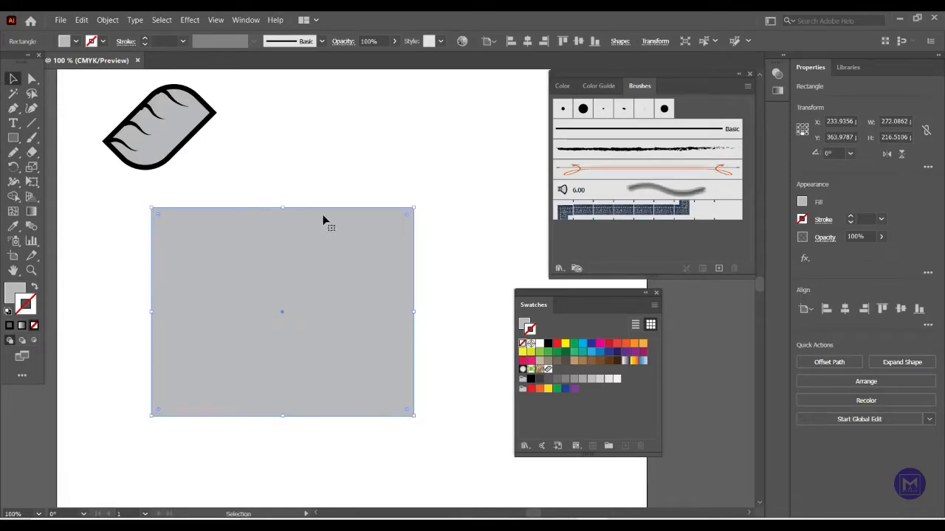
- Apply the new rope-segment pattern swatch to the rectangle's stroke and fill, and deselect the rectangle
scroll(322, 272, "down", 1)
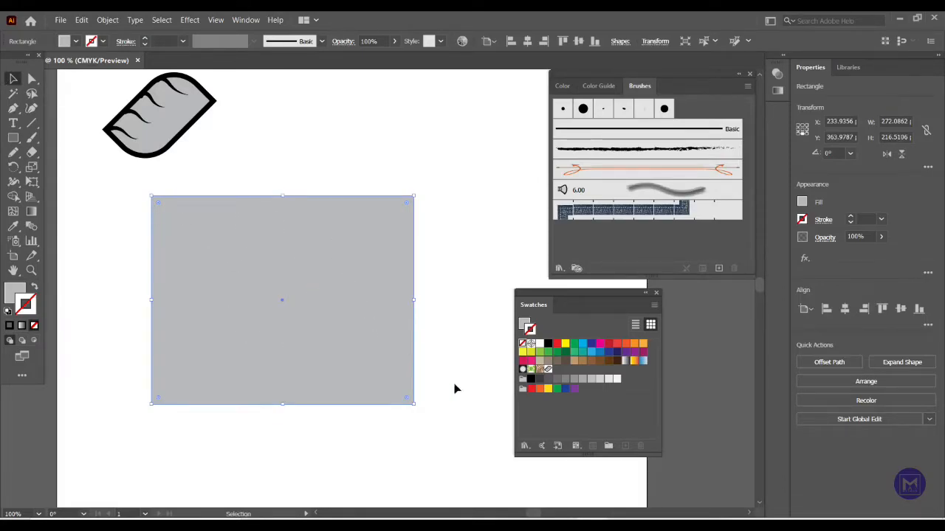
left_click(547, 369)
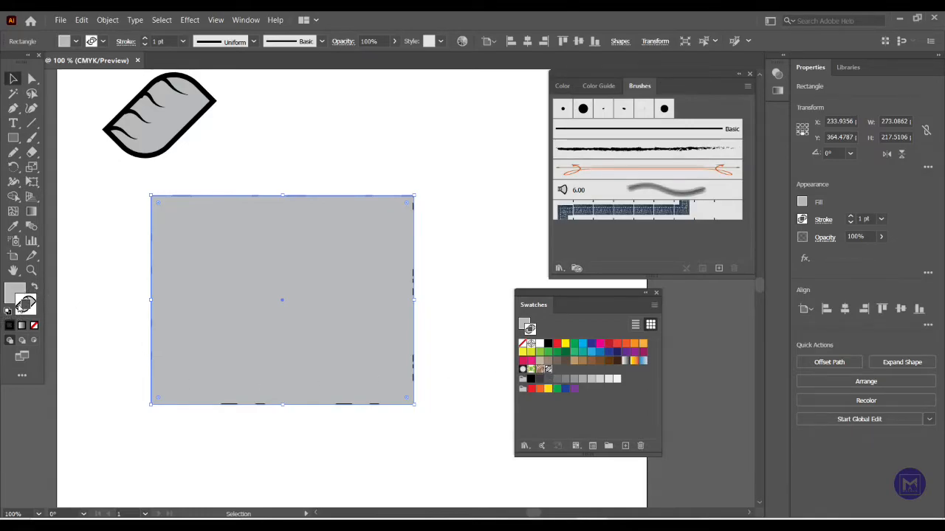
left_click(10, 296)
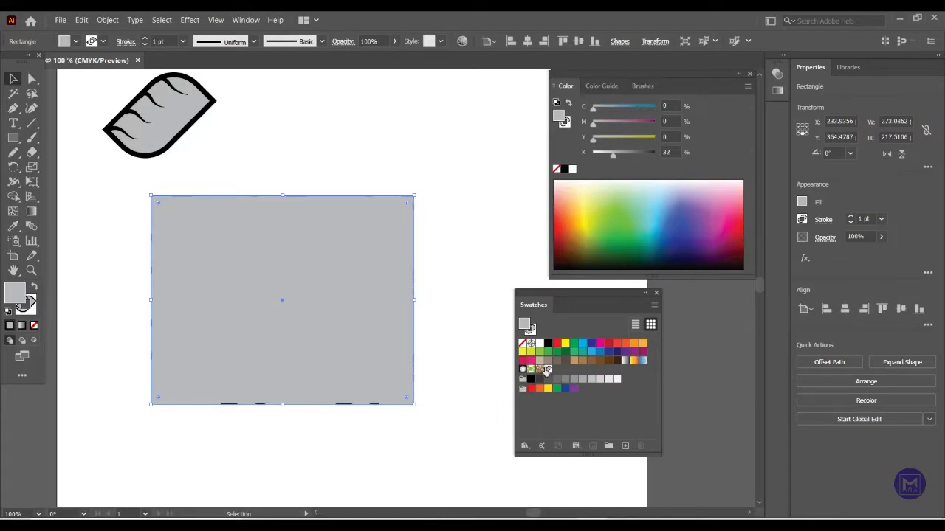
left_click(547, 370)
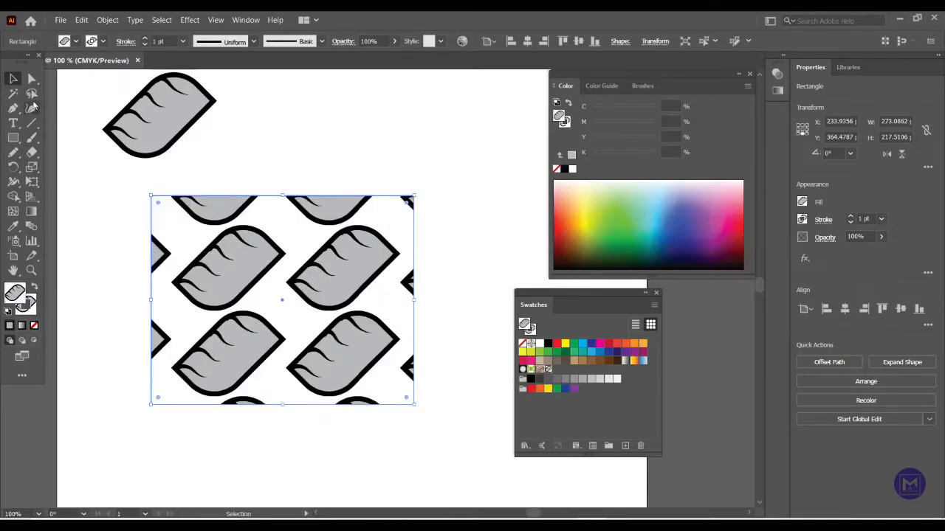
left_click(436, 343)
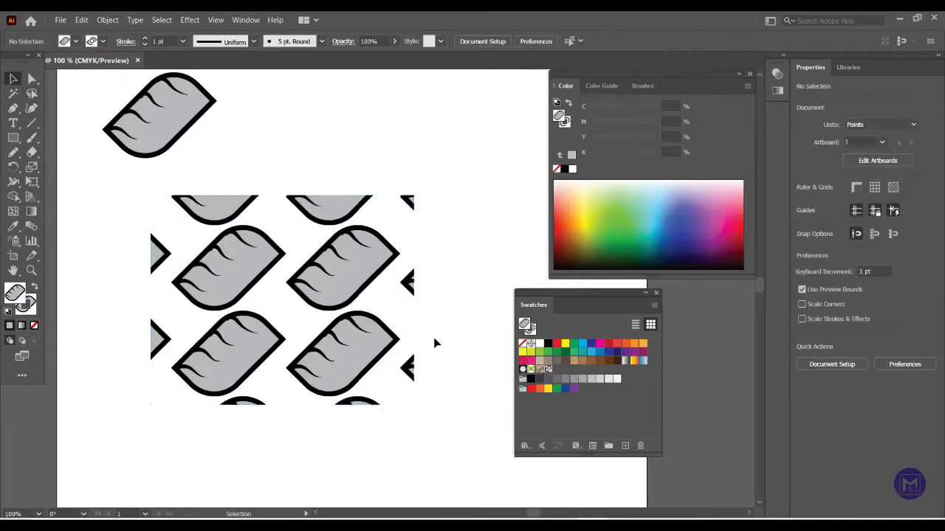
- Select and delete the pattern-filled rectangle
left_click_drag(454, 189, 369, 399)
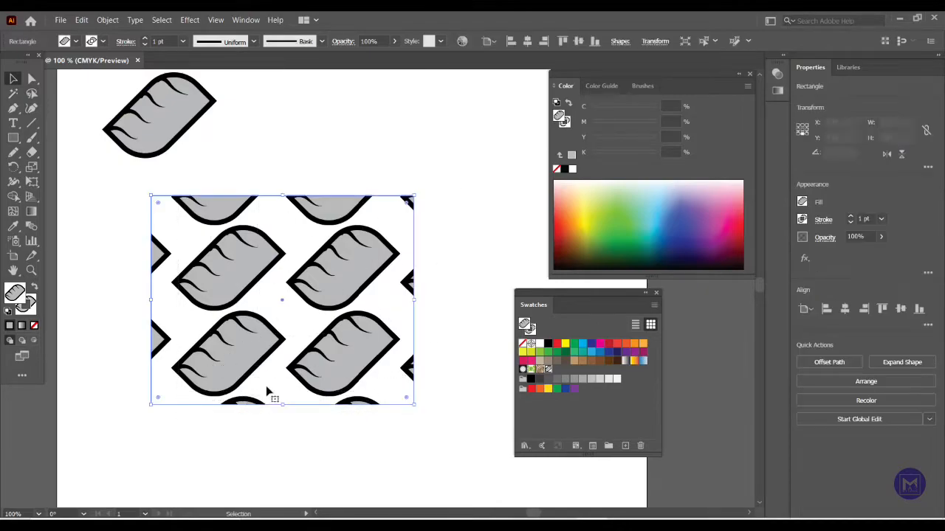
left_click_drag(439, 427, 155, 205)
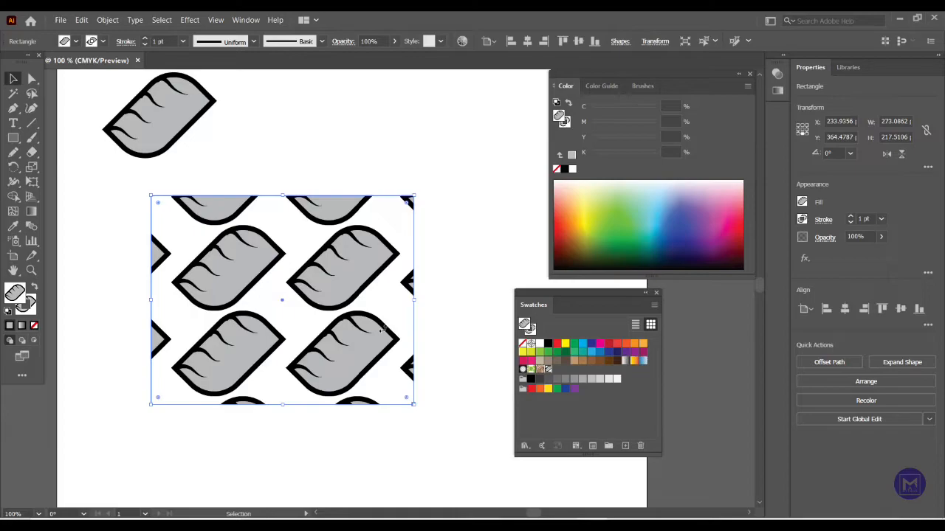
key("Delete")
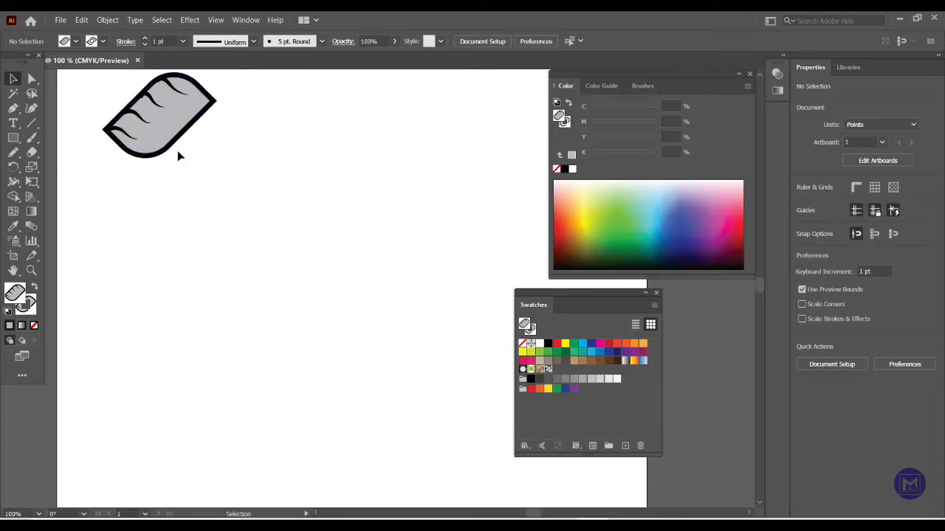
- Edit the rope-segment pattern swatch, reduce its tile width to 83 pt so neighbouring segments interlock, and finish pattern editing
scroll(185, 166, "up", 2)
scroll(206, 197, "up", 3)
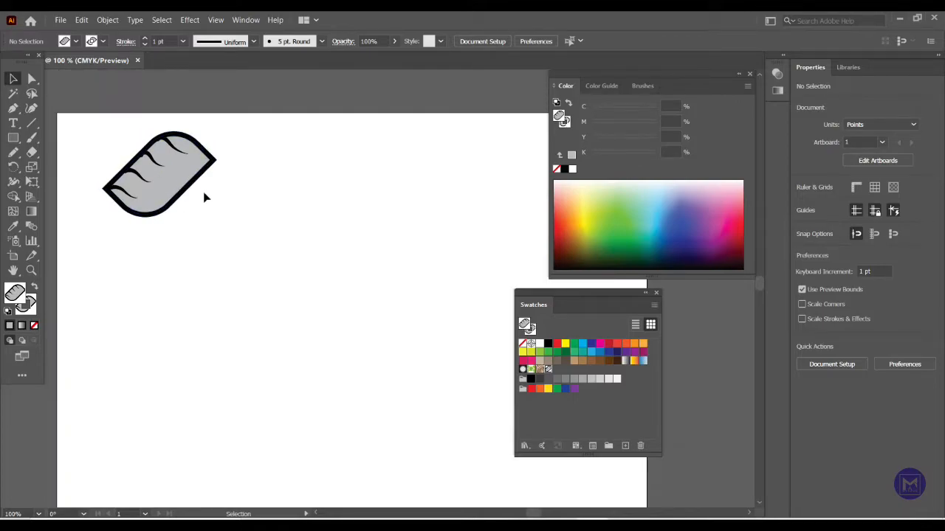
scroll(206, 197, "up", 1)
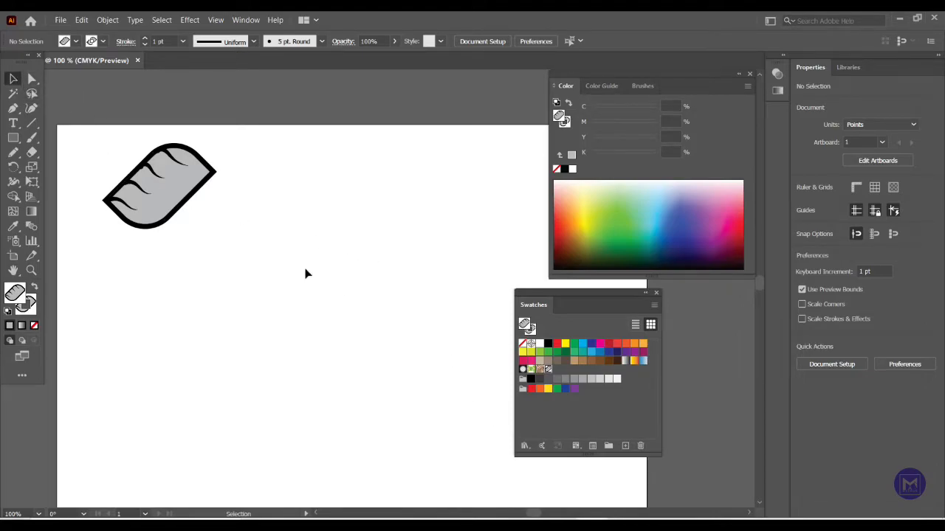
double_click(547, 370)
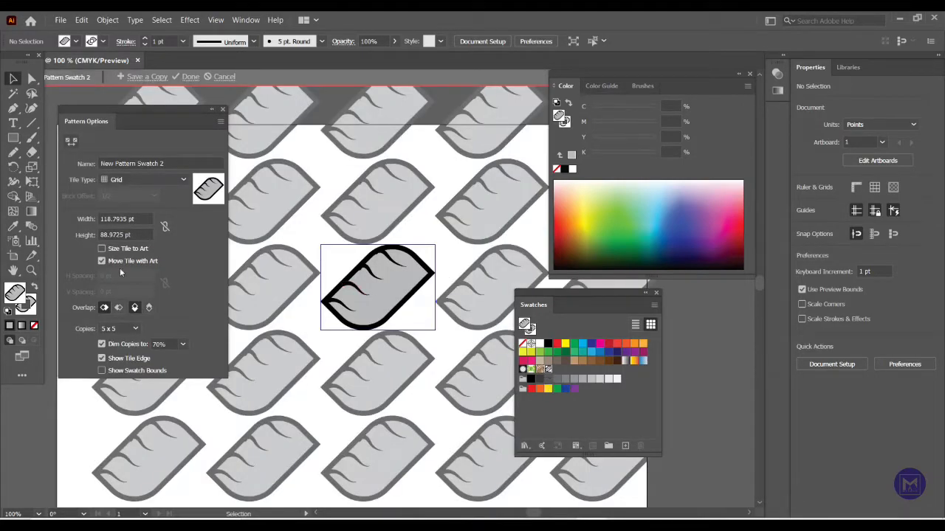
left_click(119, 220)
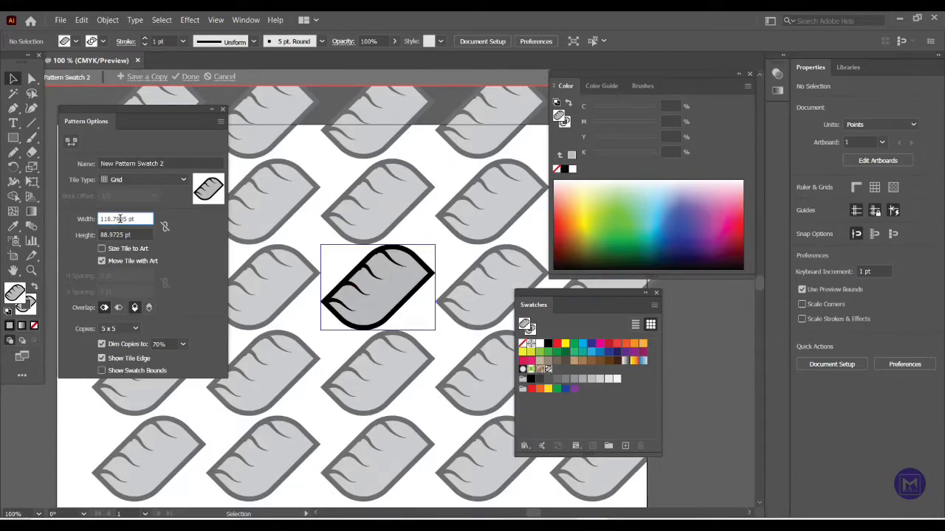
key("Down")
key("Down")
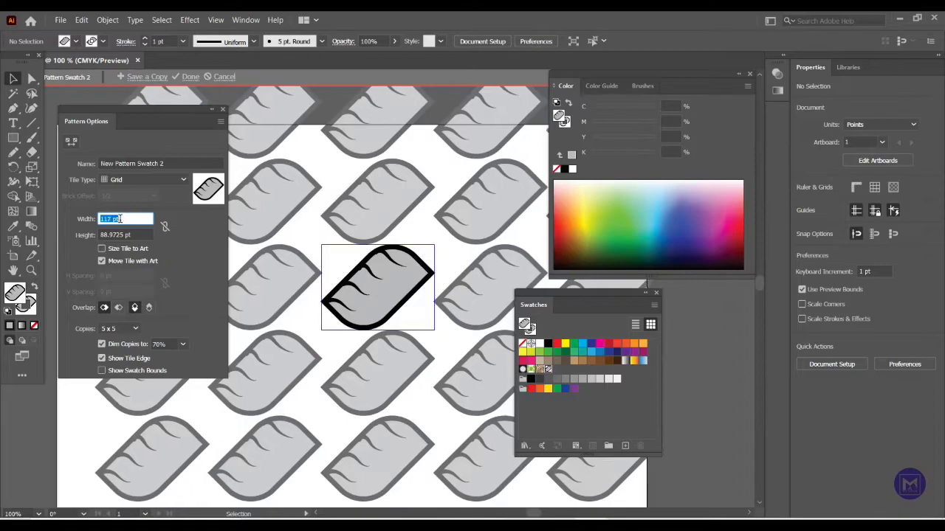
key("Down")
key("Down")
key("Down")
key("Down")
key("Down")
key("Down")
key("Down")
key("Down")
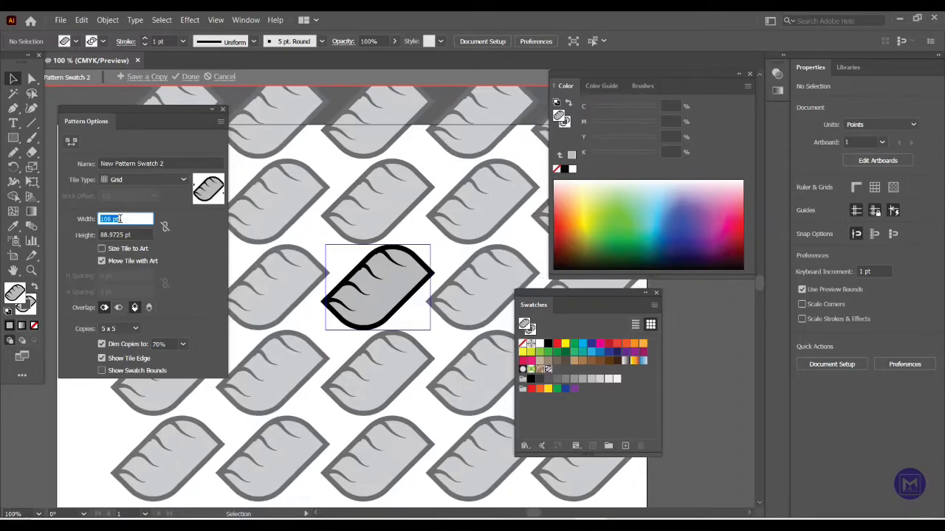
key("Down")
key("Down")
key("Down")
key("Down")
key("Down")
key("Down")
key("Down")
key("Down")
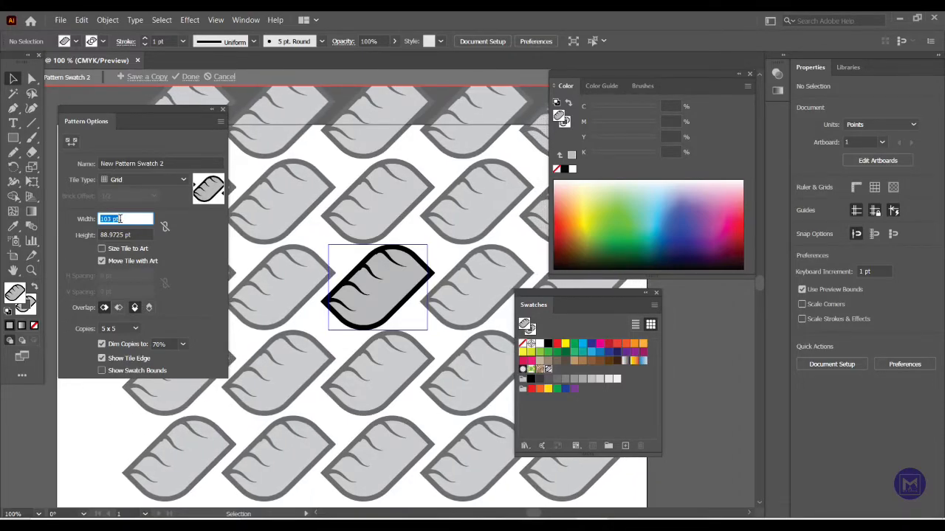
key("Down")
key("Down")
key("Down")
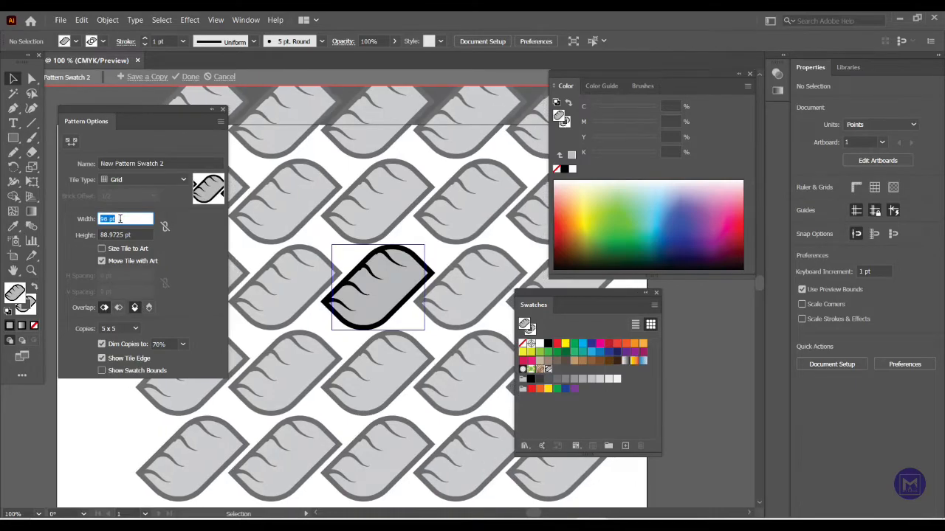
key("Down")
key("Down")
key("Down")
key("Down")
key("Down")
key("Down")
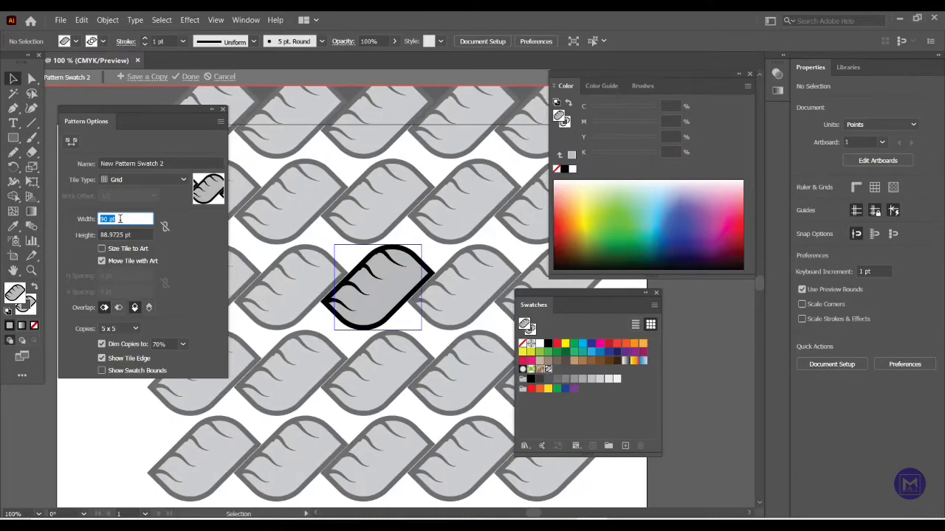
key("Down")
key("Down")
key("Down")
key("Down")
key("Down")
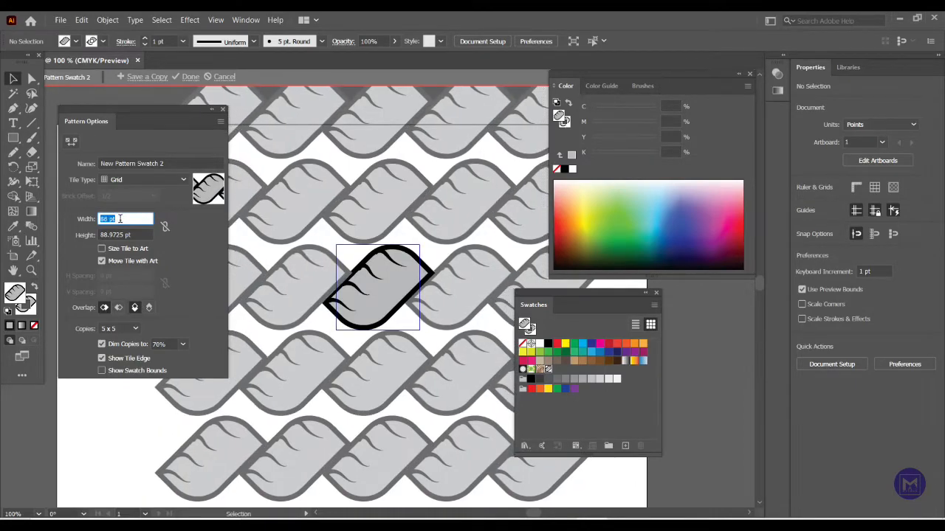
key("Down")
key("Down")
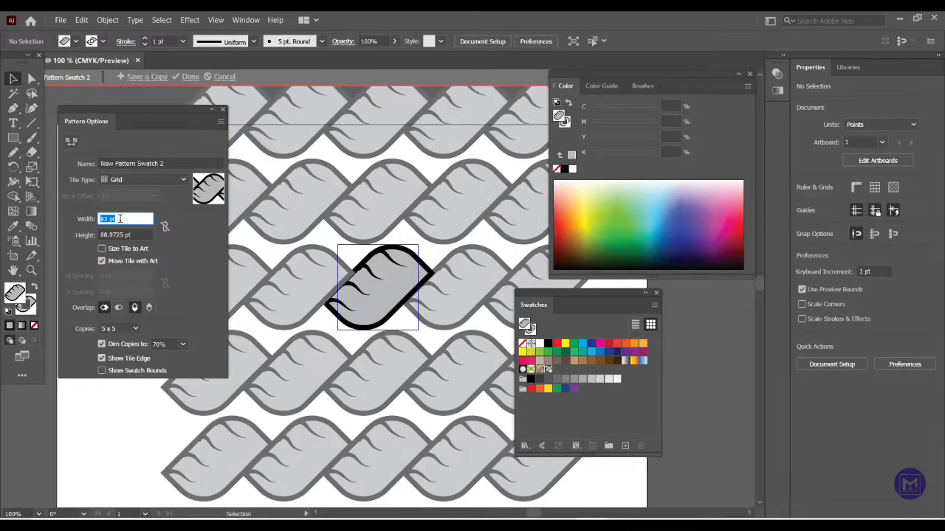
left_click(223, 111)
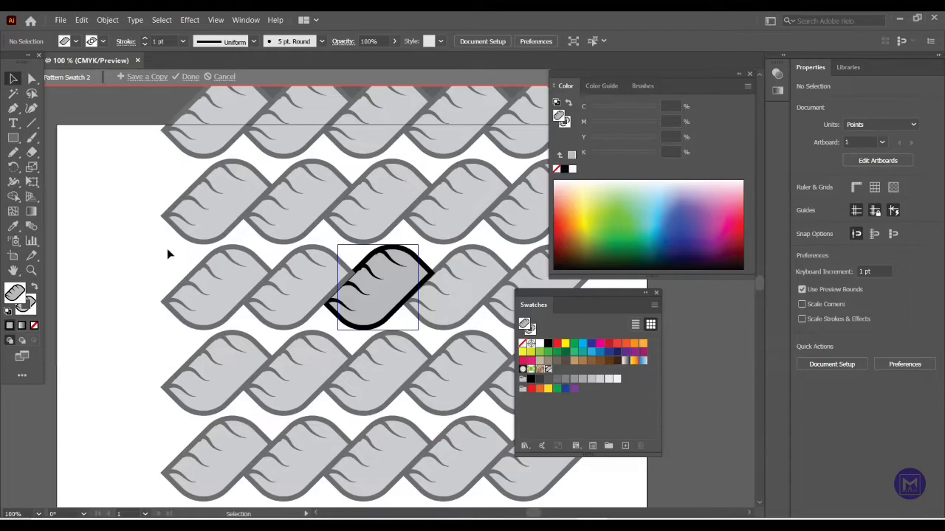
left_click(190, 76)
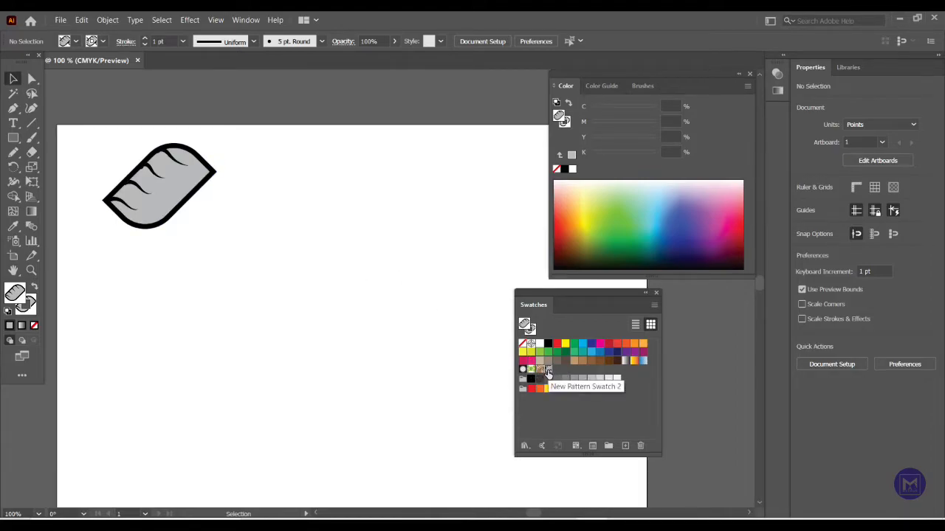
- Place the edited pattern swatch's artwork on the artboard, below the original segment
left_click_drag(369, 366, 329, 338)
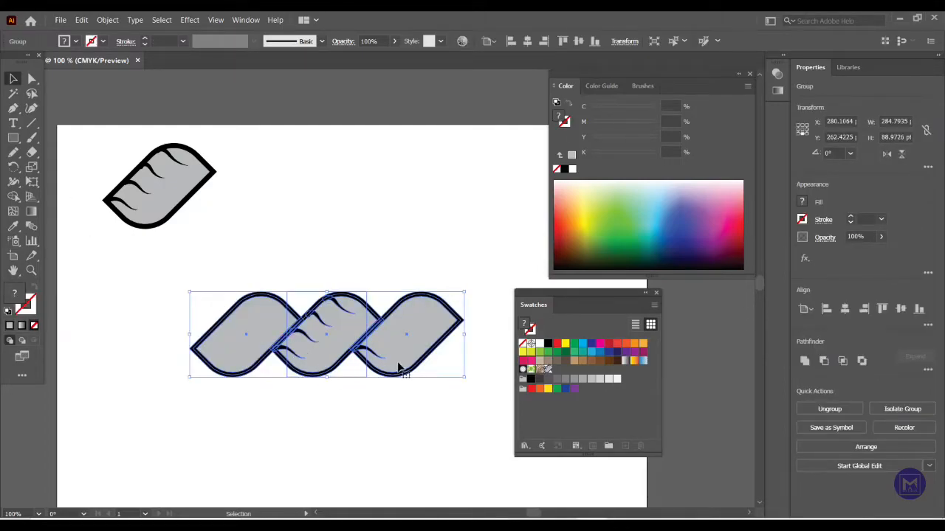
scroll(378, 360, "up", 2)
scroll(238, 319, "down", 1)
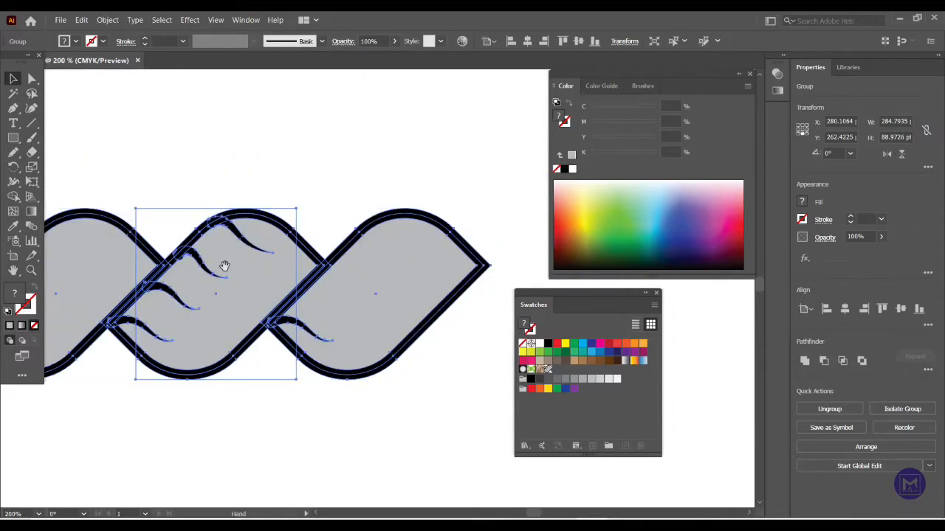
left_click_drag(222, 264, 280, 257)
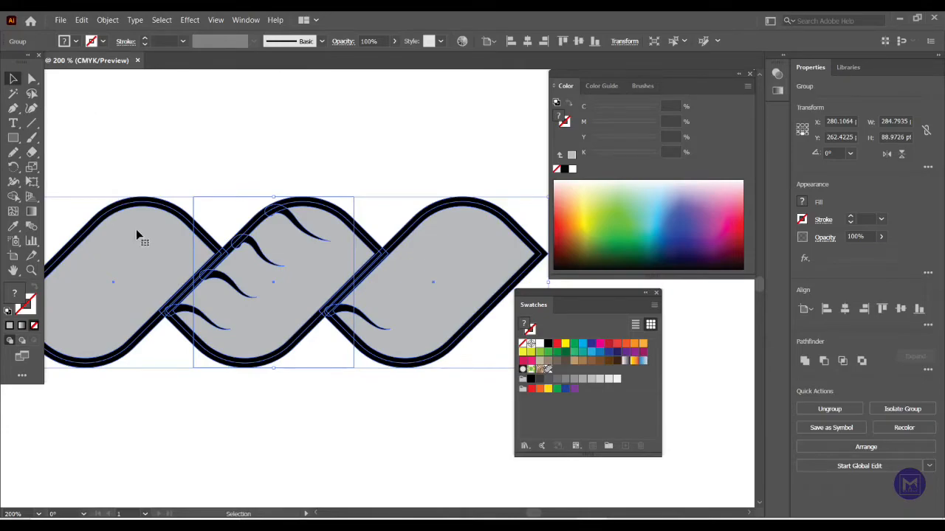
- Use the Shape Builder to remove all rope artwork extending beyond the pattern tile's square boundary on both sides
left_click(14, 198)
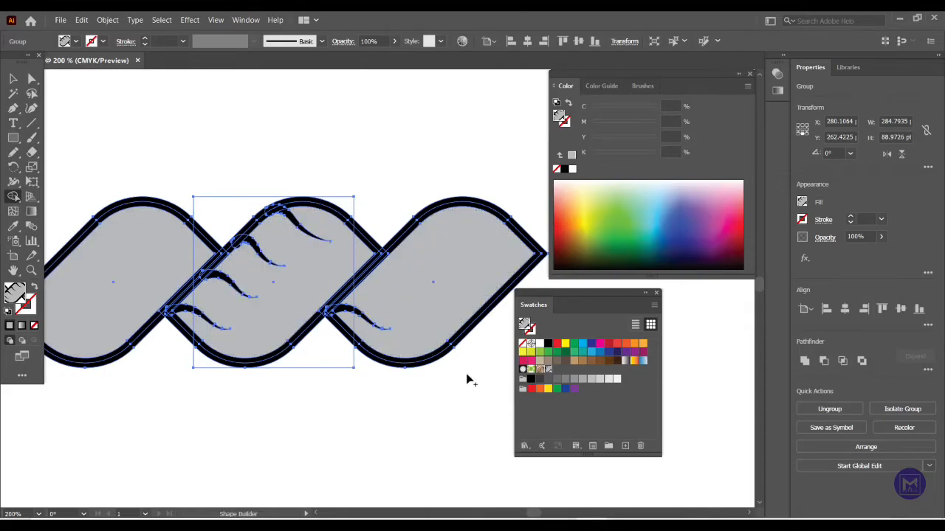
mouse_move(422, 402)
left_mouse_down()
mouse_move(435, 224)
mouse_move(425, 186)
left_mouse_up()
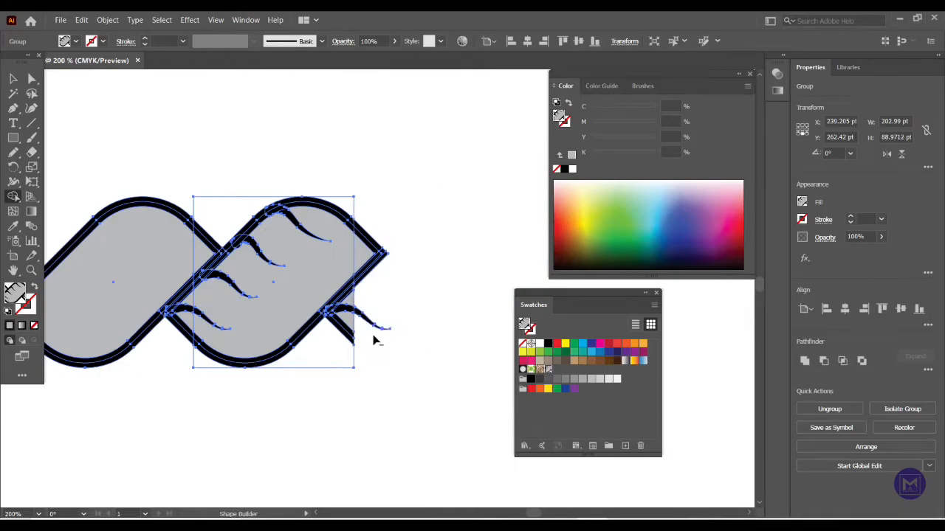
left_click_drag(372, 266, 368, 206)
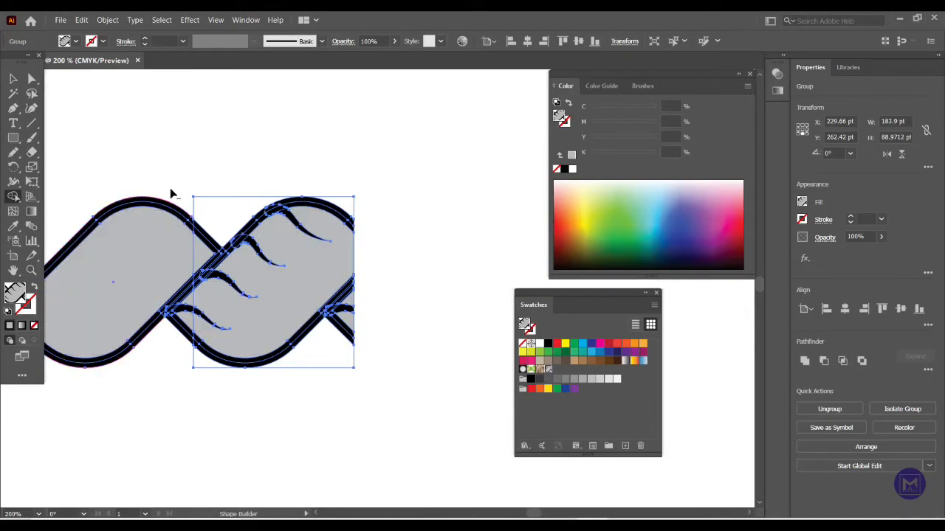
mouse_move(169, 172)
left_mouse_down()
mouse_move(182, 276)
mouse_move(178, 341)
mouse_move(163, 362)
left_mouse_up()
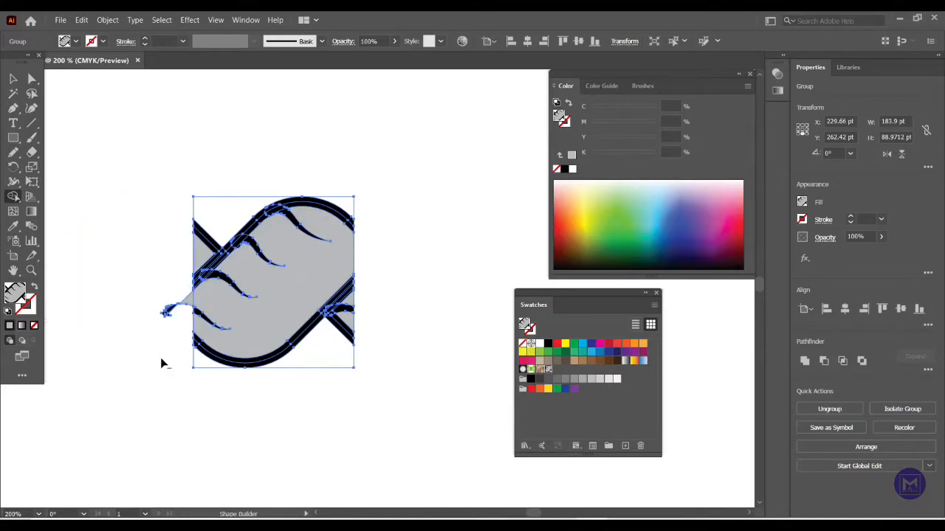
mouse_move(164, 288)
left_mouse_down()
mouse_move(171, 336)
mouse_move(177, 289)
mouse_move(188, 314)
mouse_move(177, 326)
left_mouse_up()
left_click(14, 79)
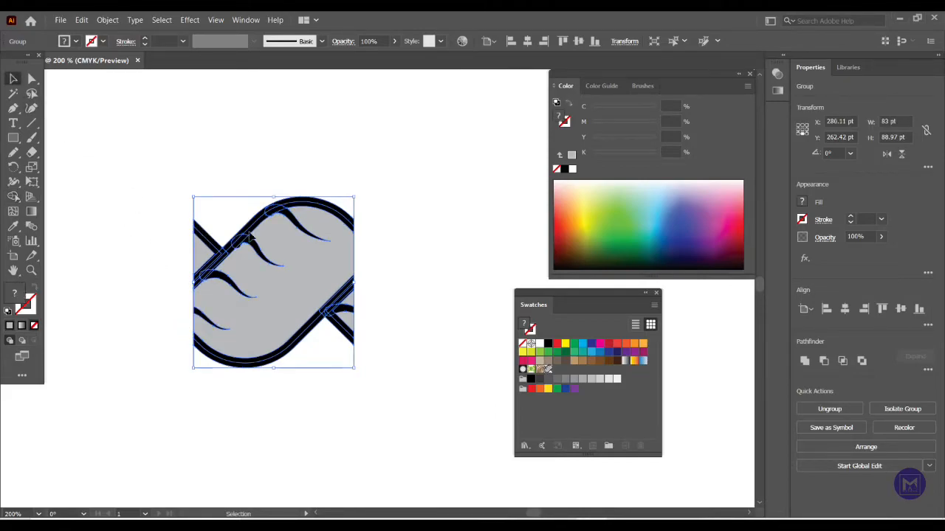
- Scale the trimmed rope tile down to about 20 by 21 pt and deselect it
scroll(295, 284, "down", 2)
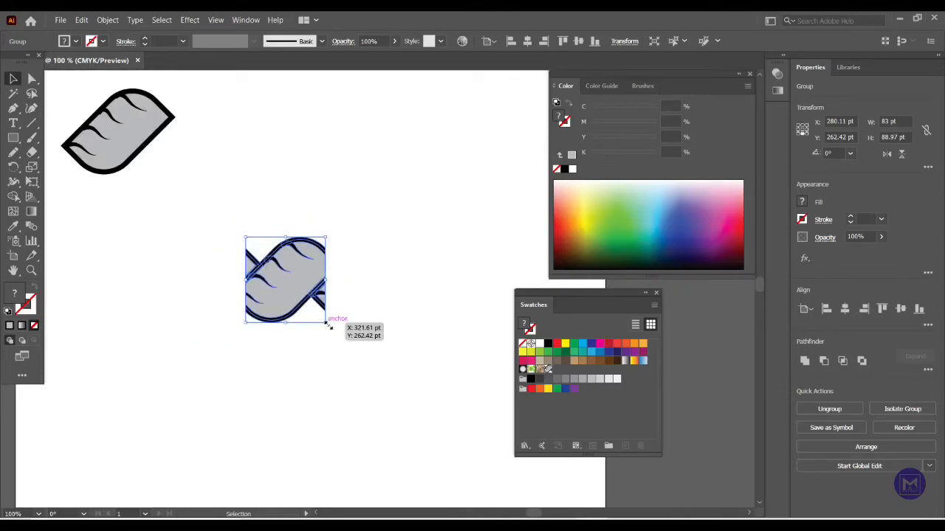
left_click_drag(327, 323, 265, 257)
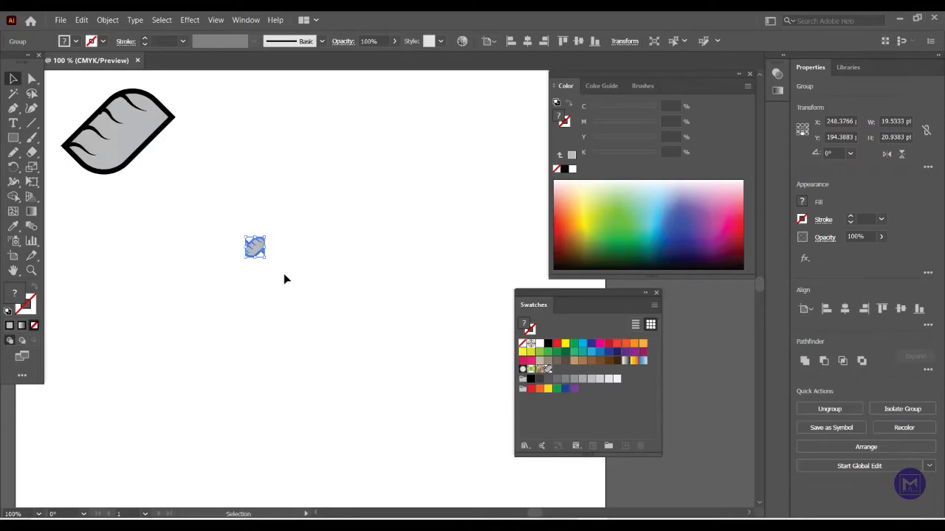
left_click(283, 279)
- Start a new Pattern Brush from the scaled-down rope tile
left_click(256, 248)
mouse_move(643, 87)
left_mouse_down()
mouse_move(607, 103)
mouse_move(448, 111)
mouse_move(370, 96)
left_mouse_up()
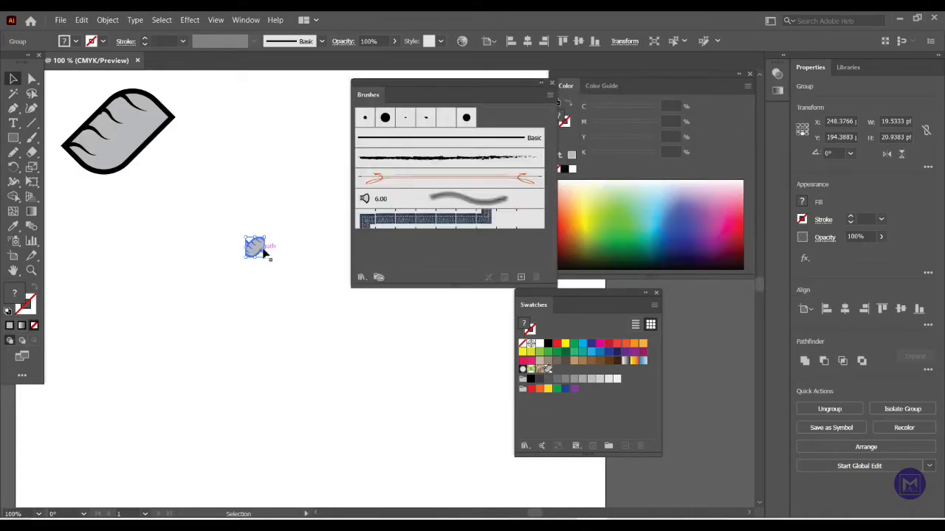
scroll(289, 249, "up", 2)
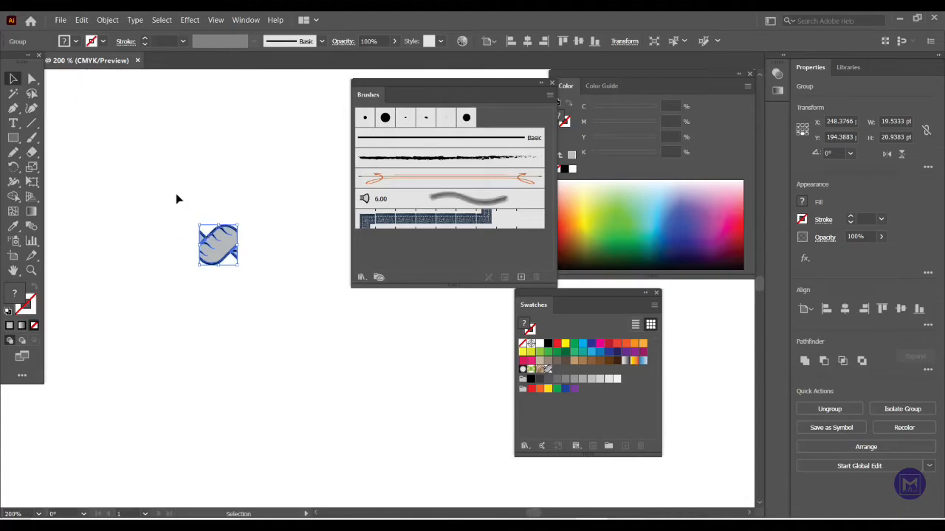
left_click_drag(166, 200, 353, 334)
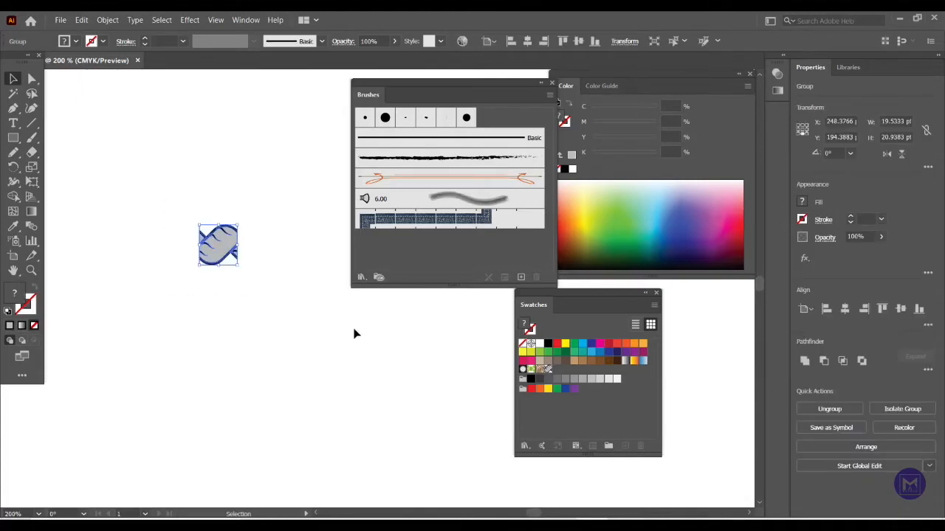
left_click(521, 279)
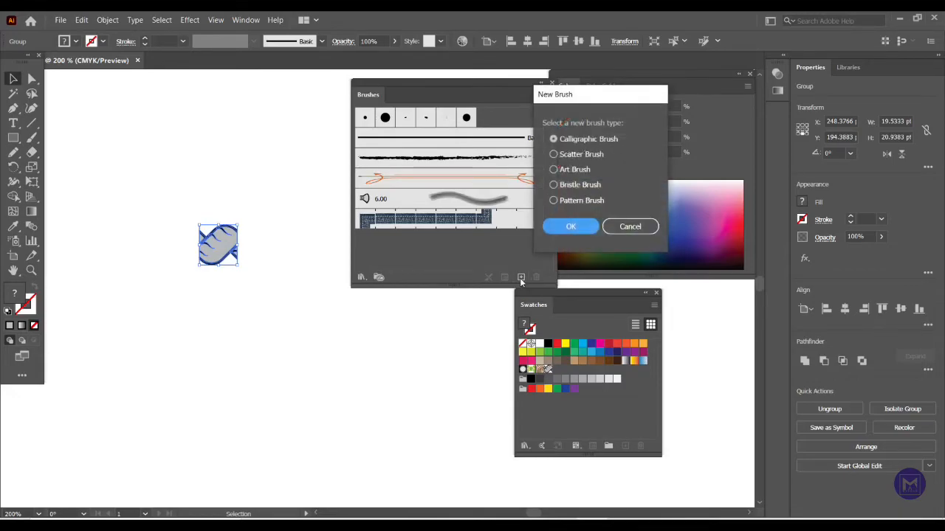
left_click(556, 201)
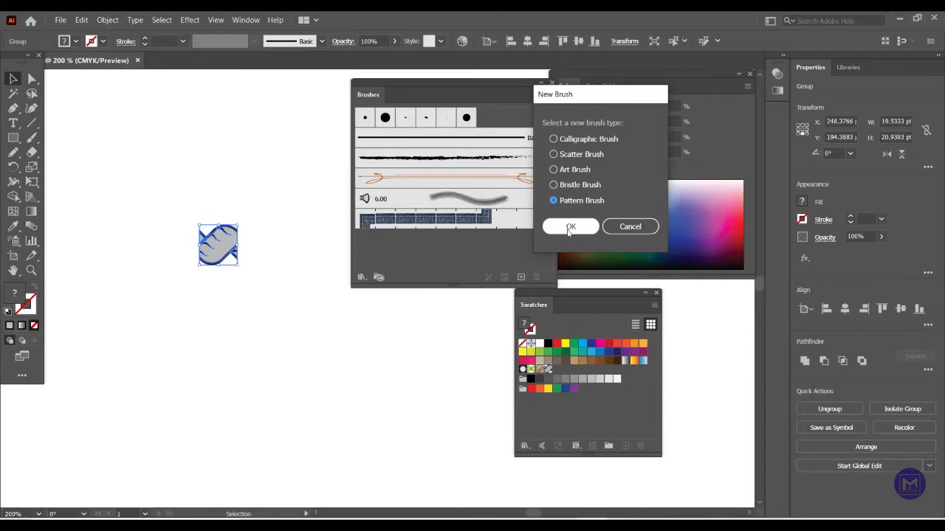
left_click(570, 228)
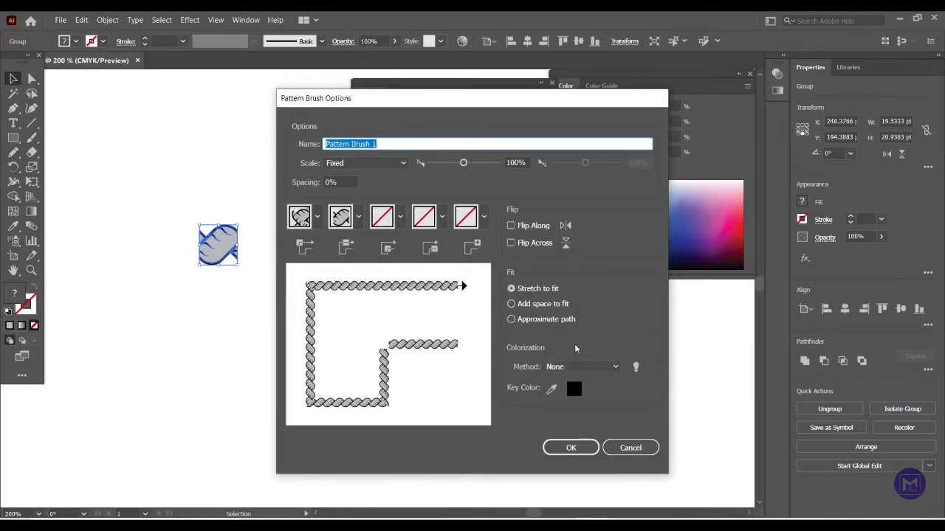
- Set the pattern brush's colorization method to Tints and save the brush
left_click(588, 367)
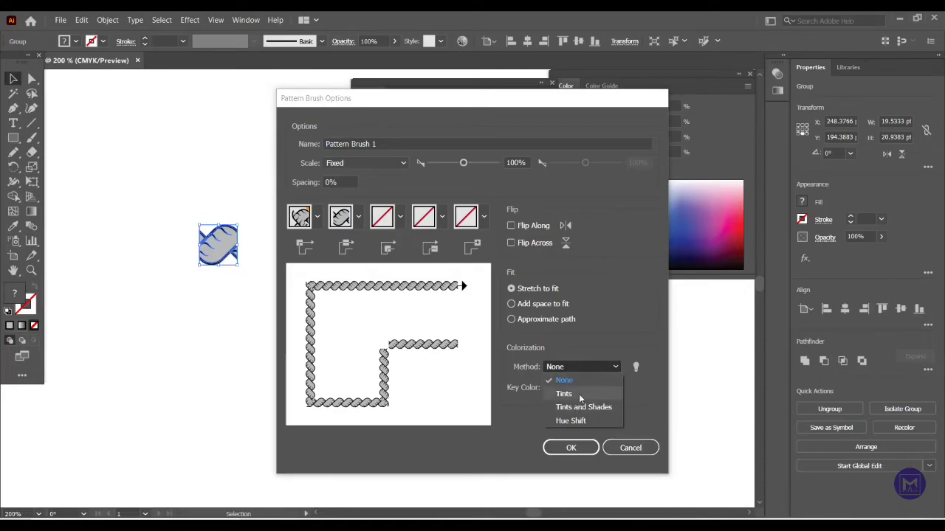
left_click(578, 394)
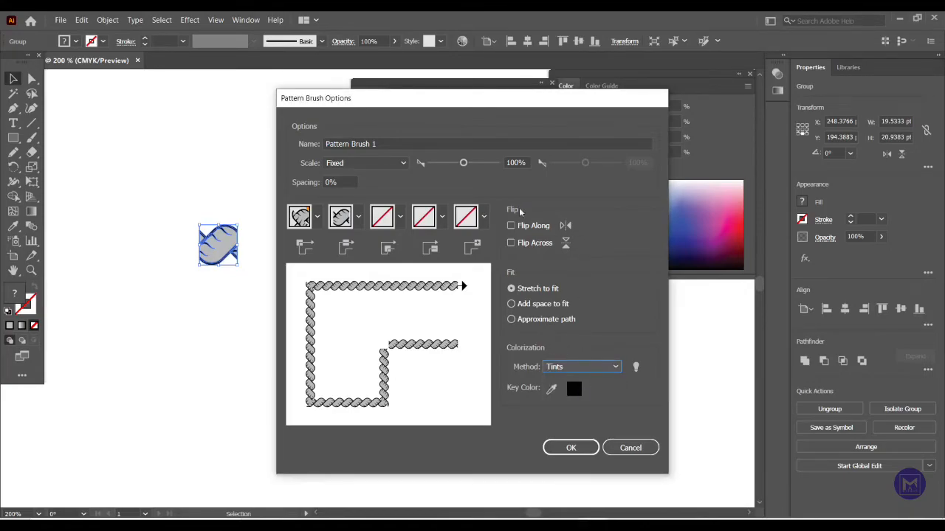
left_click_drag(438, 103, 518, 86)
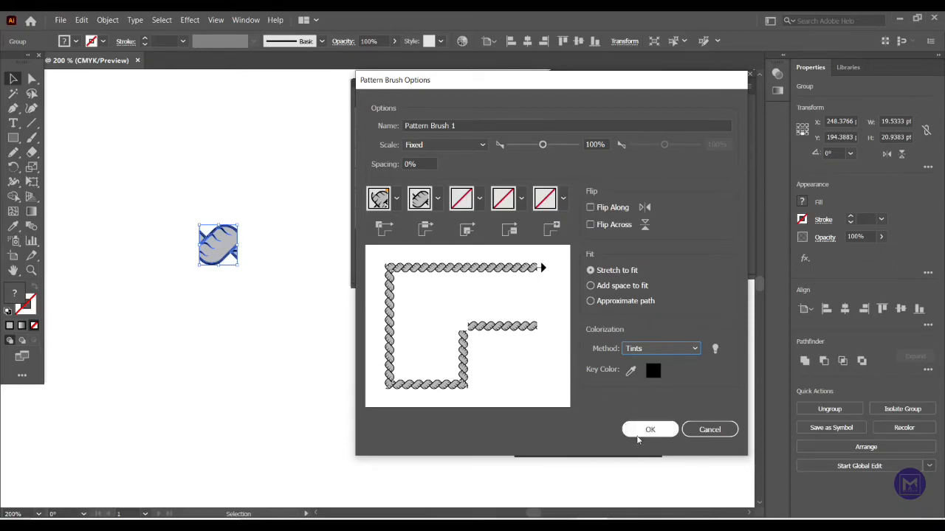
left_click(639, 436)
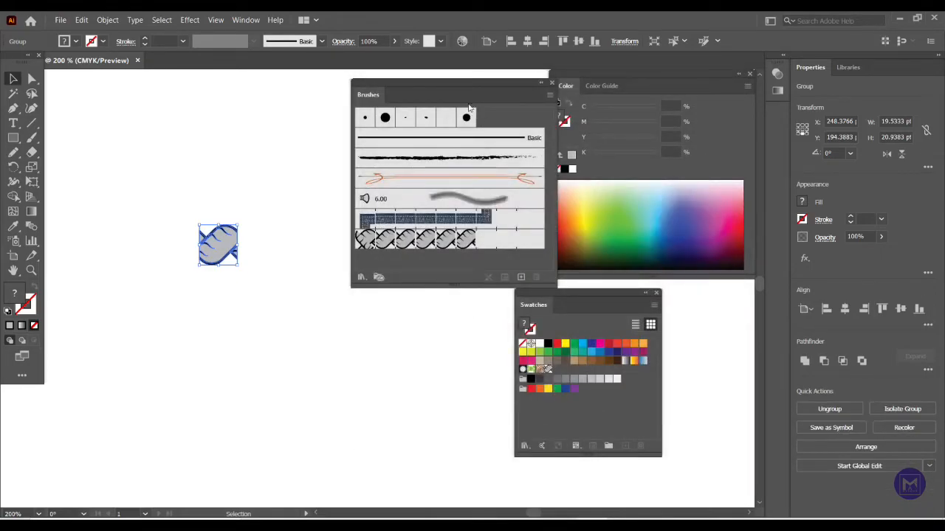
- Close the brush list and move the small rope tile to the artboard's upper-right corner
left_click(552, 84)
scroll(222, 246, "down", 2)
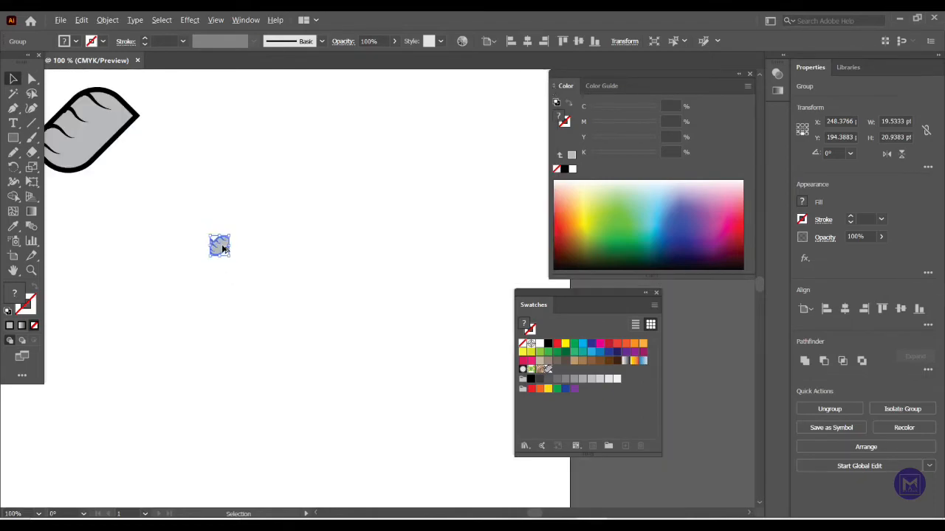
scroll(219, 248, "down", 1)
left_click_drag(219, 247, 438, 140)
- Select the whole original rope segment near the artboard's upper-left corner and delete it
left_click(133, 169)
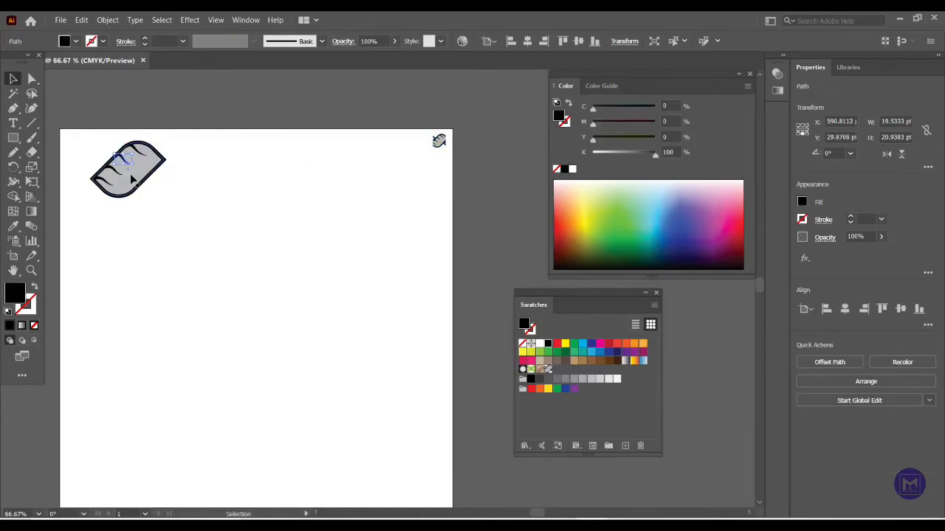
left_click(184, 205)
left_click_drag(85, 140, 83, 138)
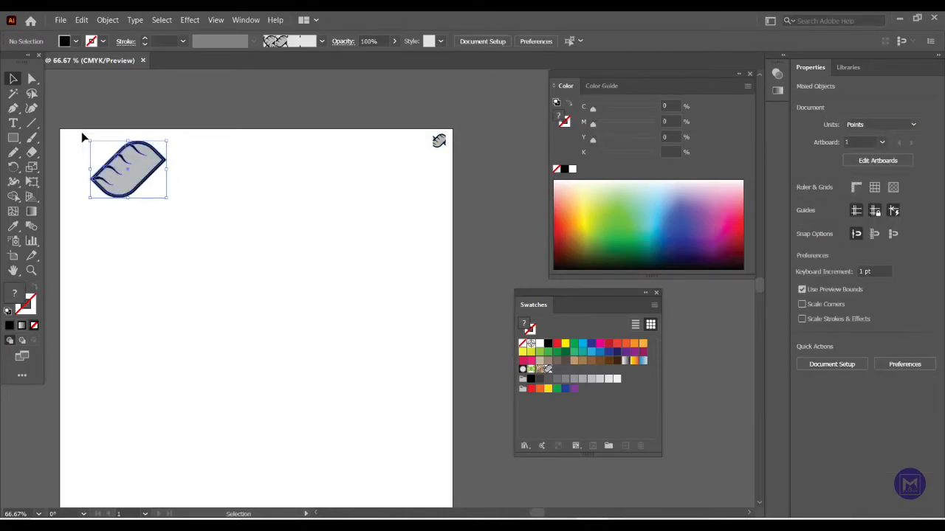
key("Delete")
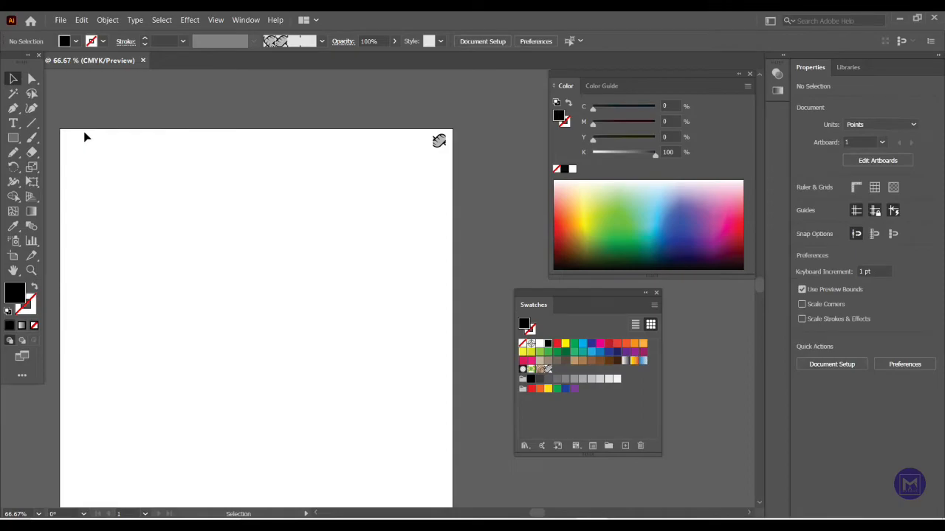
- Draw a circle about 269 pt in diameter with the Ellipse tool and swap its black fill to the stroke
left_click(13, 139)
left_click_drag(13, 139, 64, 168)
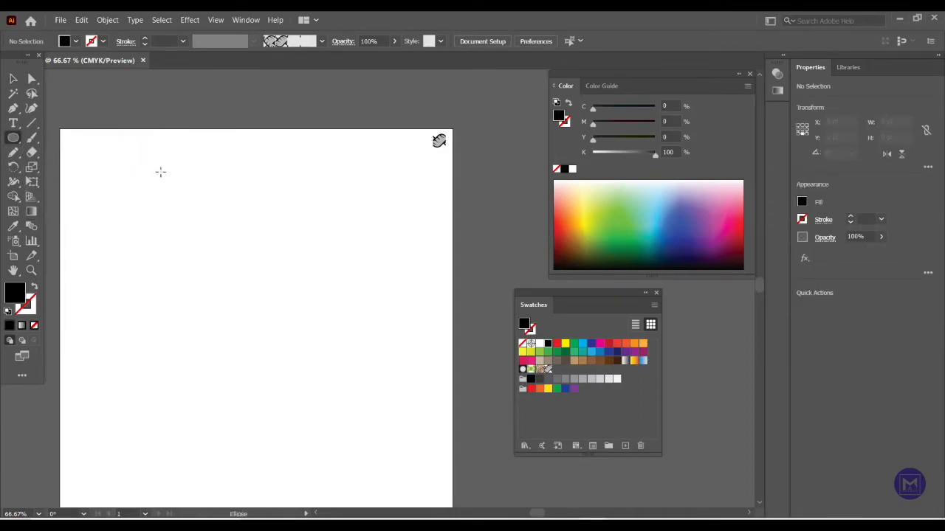
left_click_drag(161, 172, 316, 345)
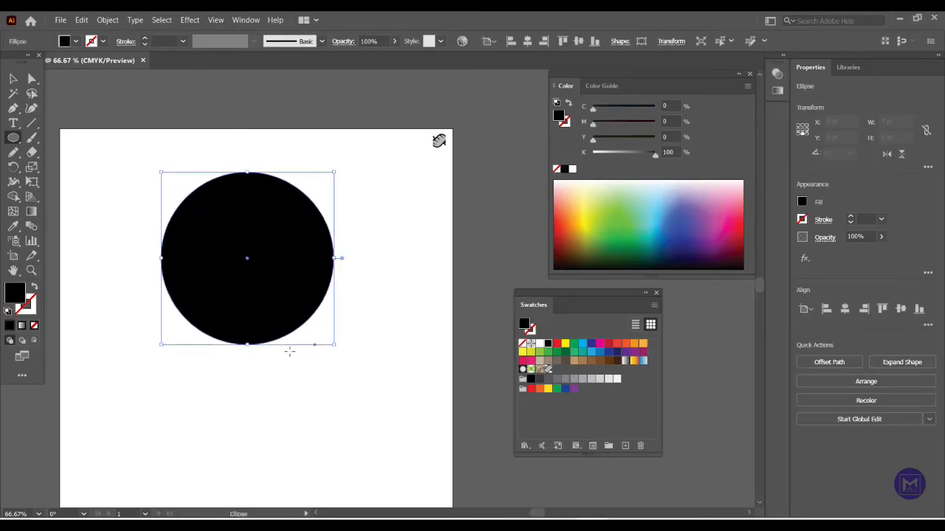
left_click(30, 307)
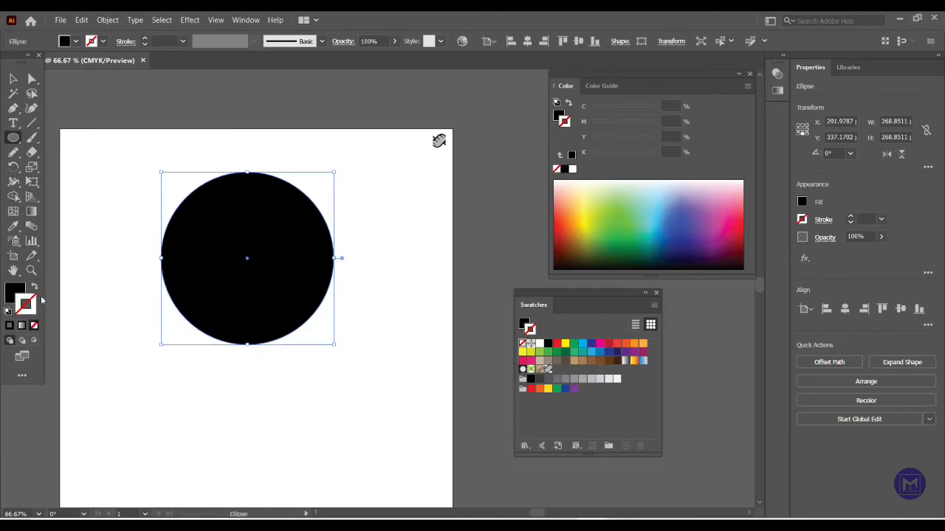
left_click(34, 289)
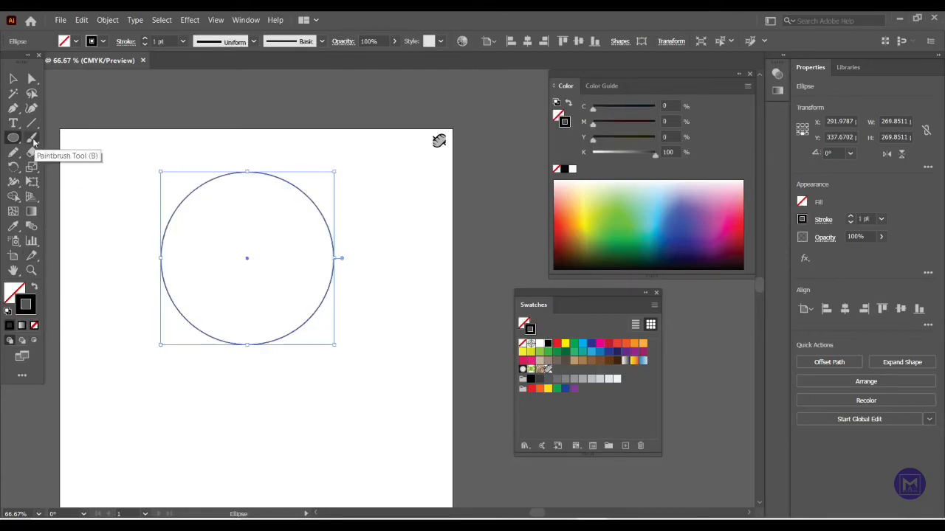
- Apply the new rope pattern brush to the circle's stroke, close the brush list and deselect the circle
left_click(14, 79)
left_click(136, 235)
left_click_drag(327, 388, 155, 164)
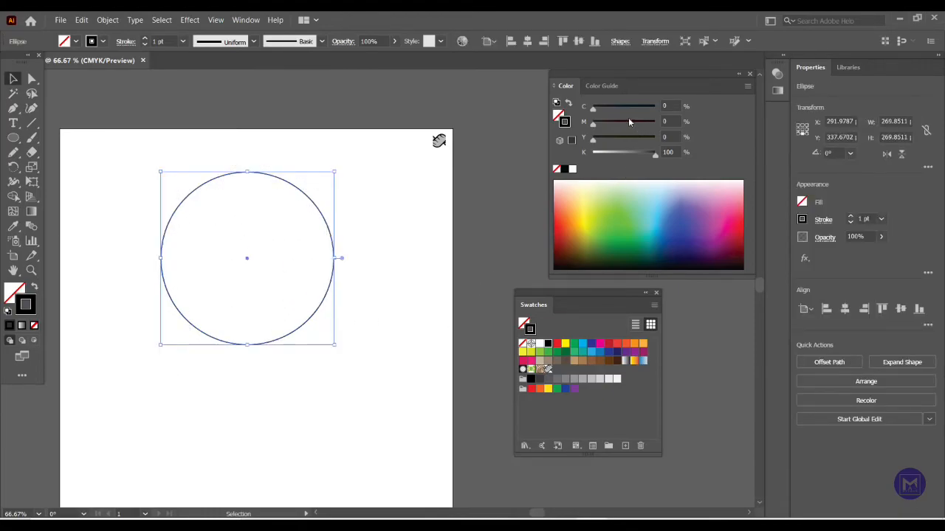
left_click(247, 20)
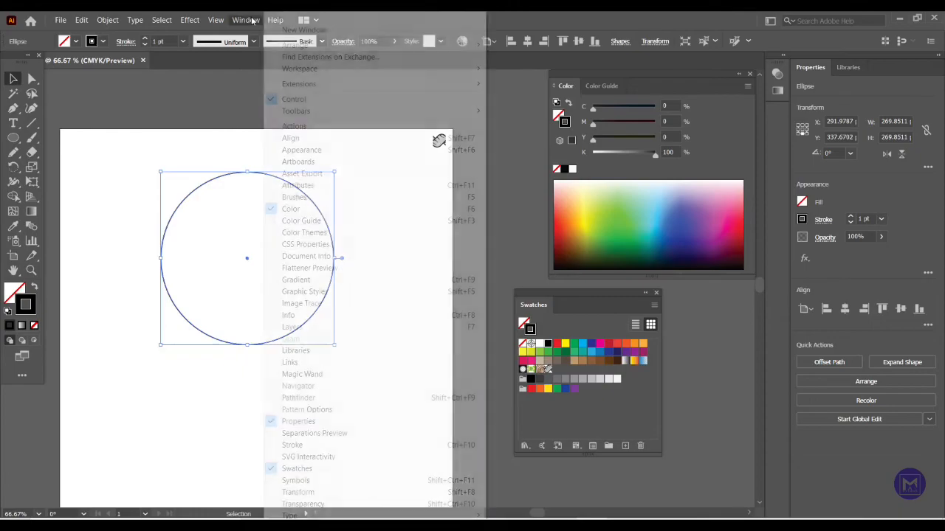
left_click(332, 197)
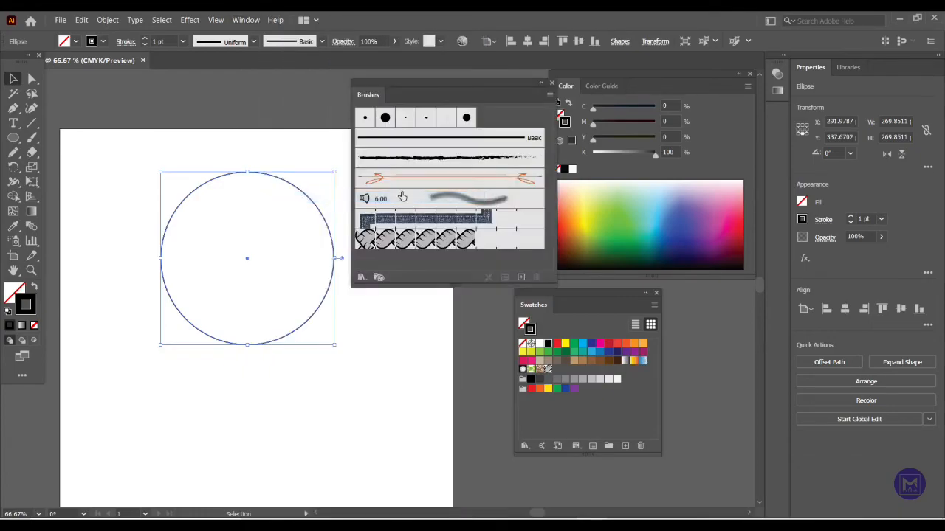
left_click(432, 241)
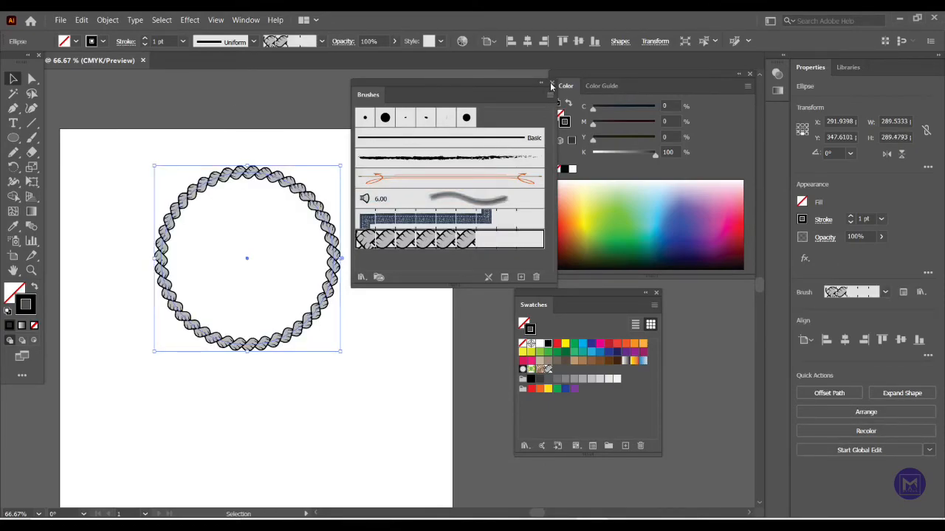
left_click(550, 85)
left_click(194, 131)
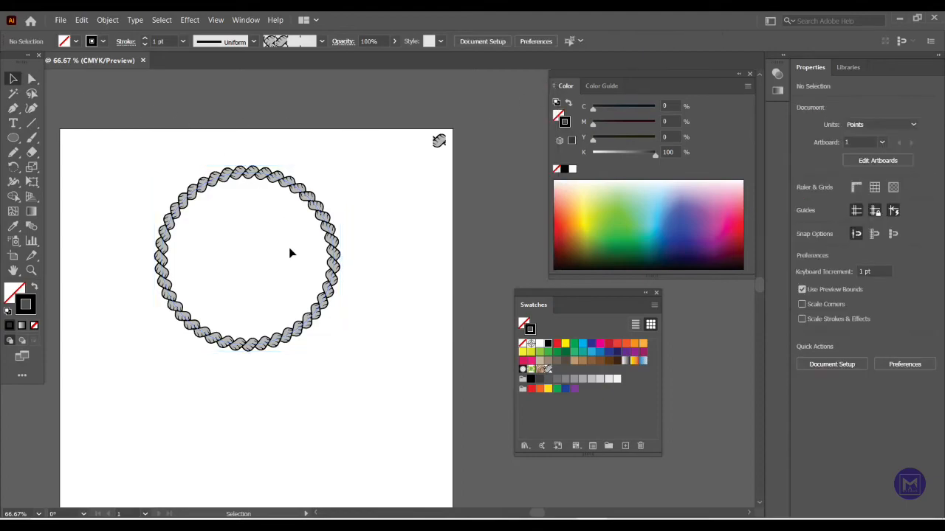
- Try several stroke colours on the rope circle, including green, and settle on blue-violet with C 90.59, M 83.14, Y 0, K 0
scroll(278, 268, "up", 2)
scroll(278, 269, "down", 1)
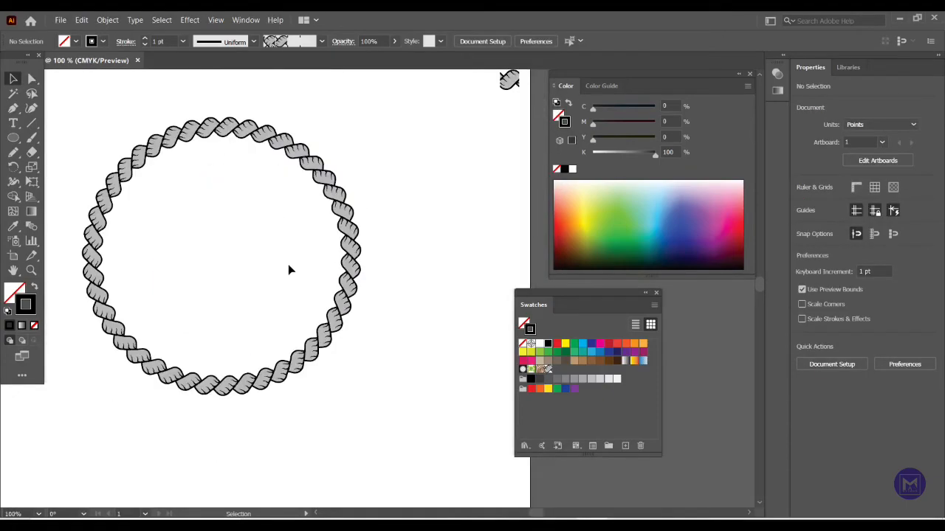
left_click_drag(203, 259, 260, 255)
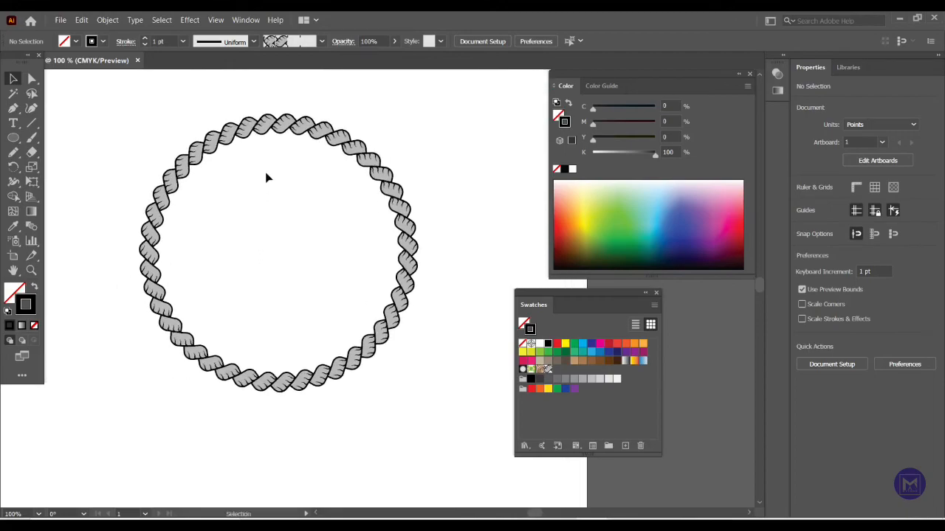
left_click(248, 128)
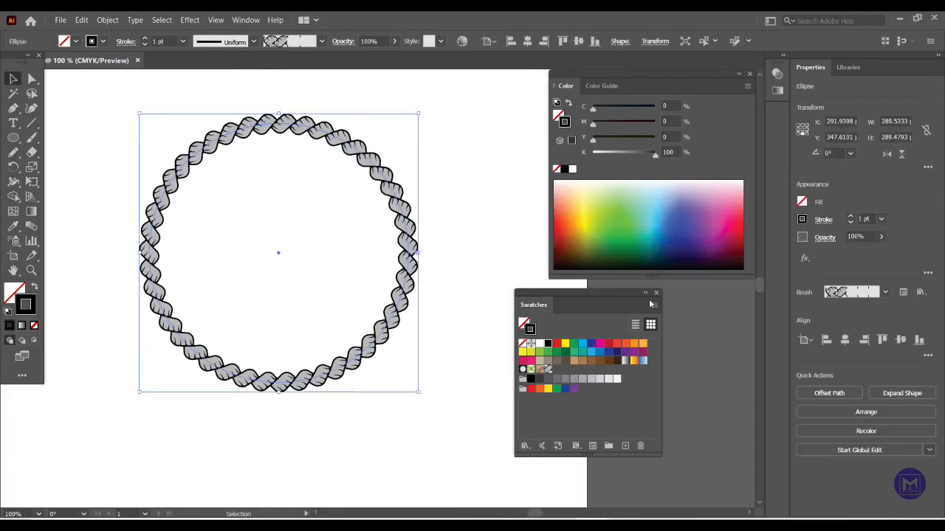
left_click(609, 211)
mouse_move(668, 222)
left_mouse_down()
mouse_move(717, 213)
mouse_move(674, 223)
mouse_move(579, 213)
mouse_move(601, 222)
mouse_move(599, 243)
mouse_move(648, 248)
mouse_move(608, 228)
left_mouse_up()
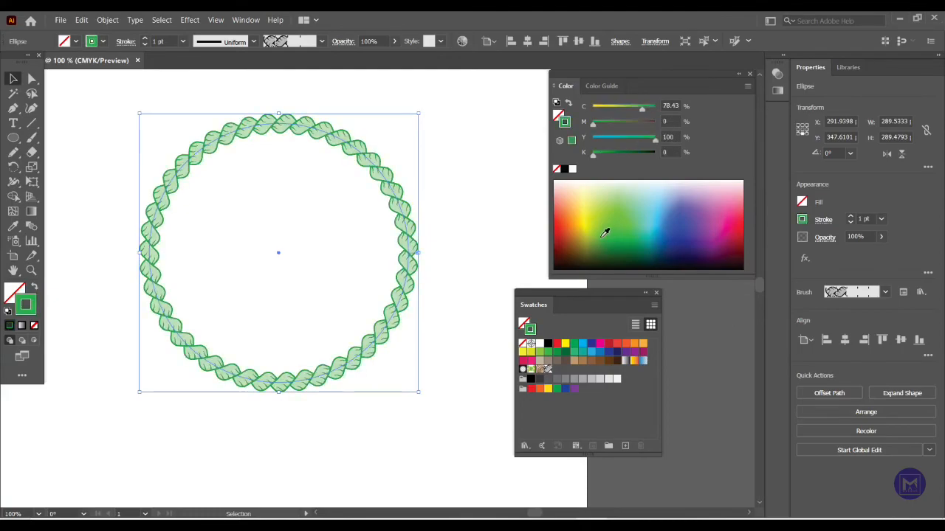
left_click(652, 234)
left_click(723, 235)
left_click(706, 209)
left_click(679, 226)
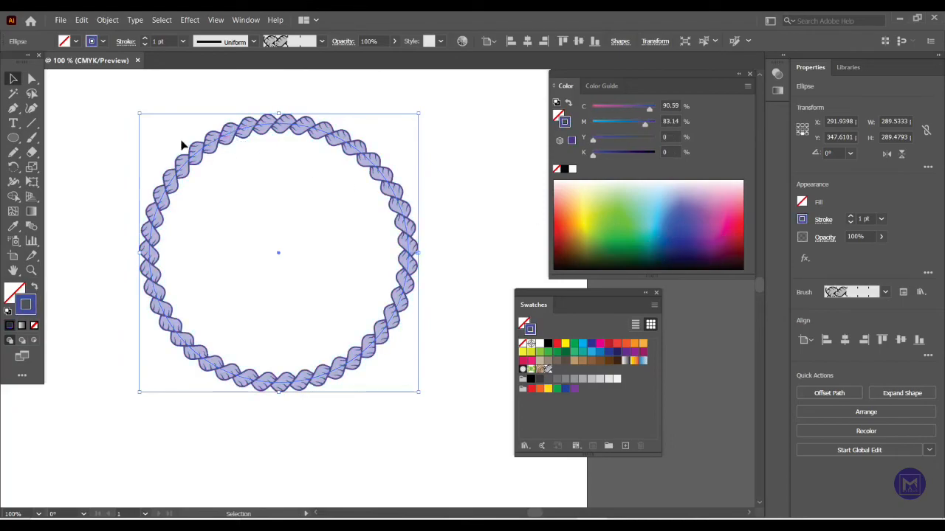